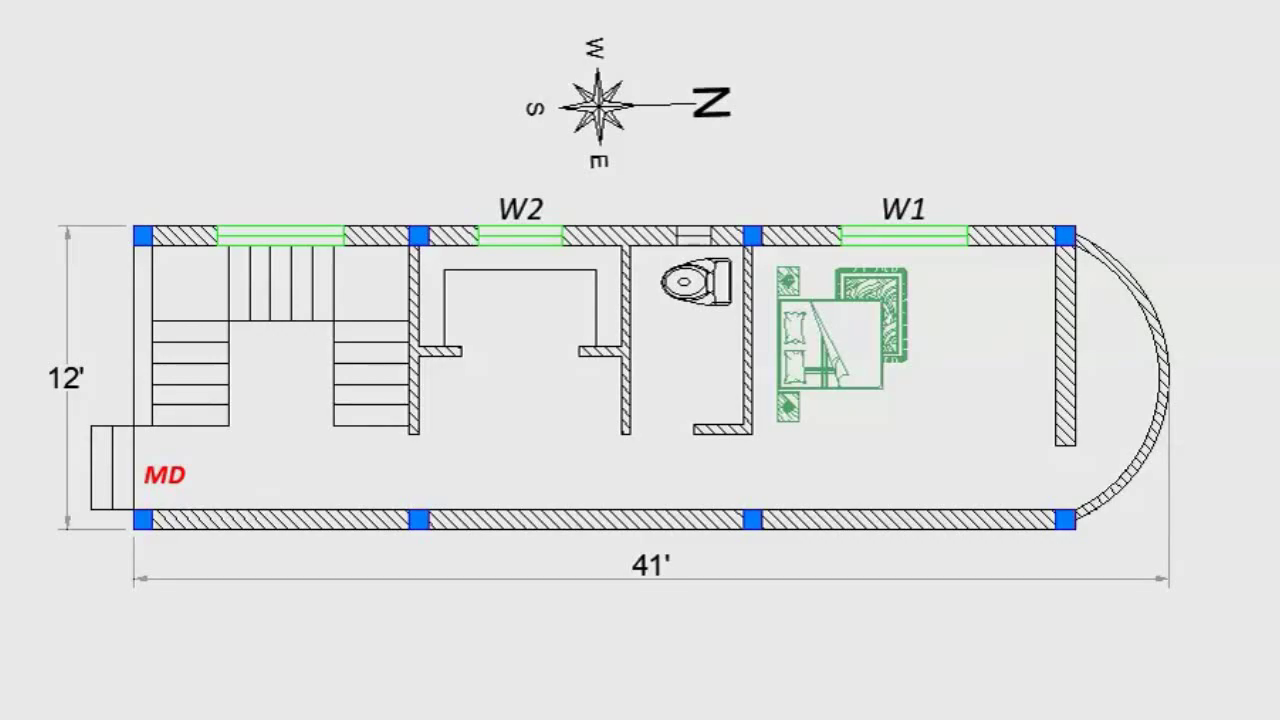
Copy the red MD label into the room below window W2.
{"action": "scroll", "coordinate": [714, 518], "scroll_direction": "down", "scroll_amount": 2}
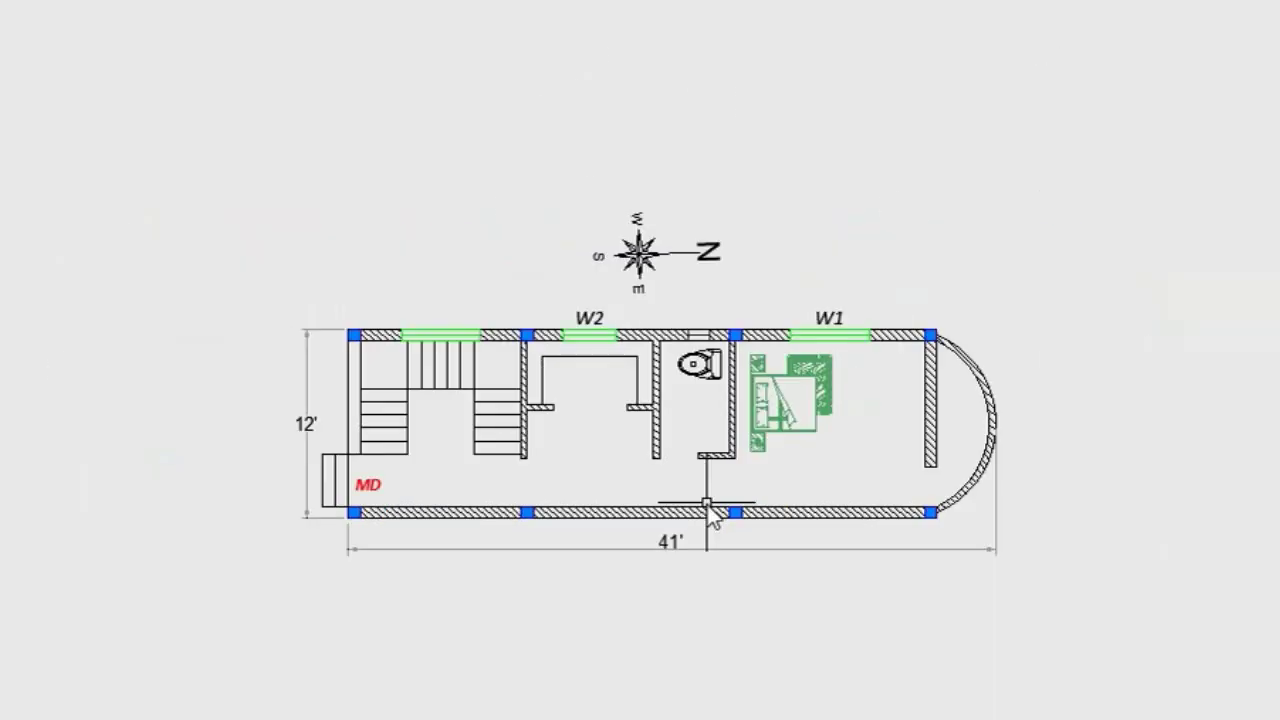
{"action": "scroll", "coordinate": [693, 467], "scroll_direction": "up", "scroll_amount": 2}
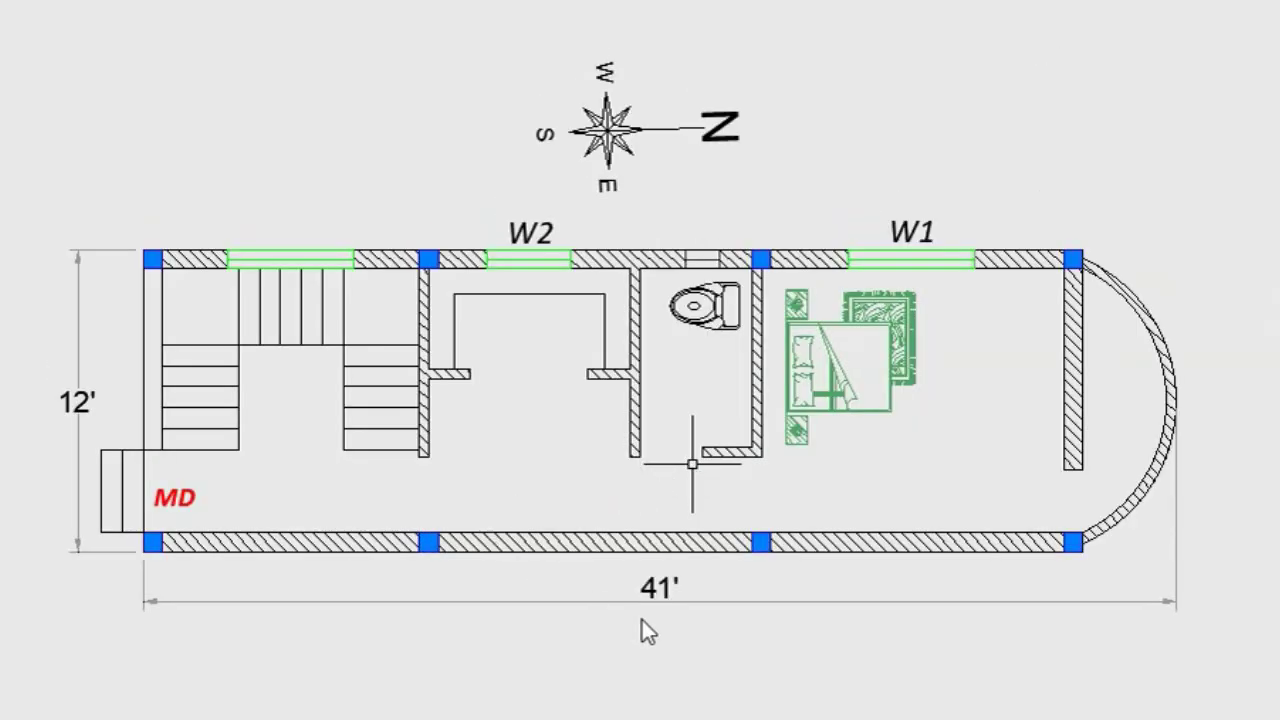
{"action": "scroll", "coordinate": [655, 468], "scroll_direction": "down", "scroll_amount": 2}
{"action": "scroll", "coordinate": [651, 470], "scroll_direction": "up", "scroll_amount": 2}
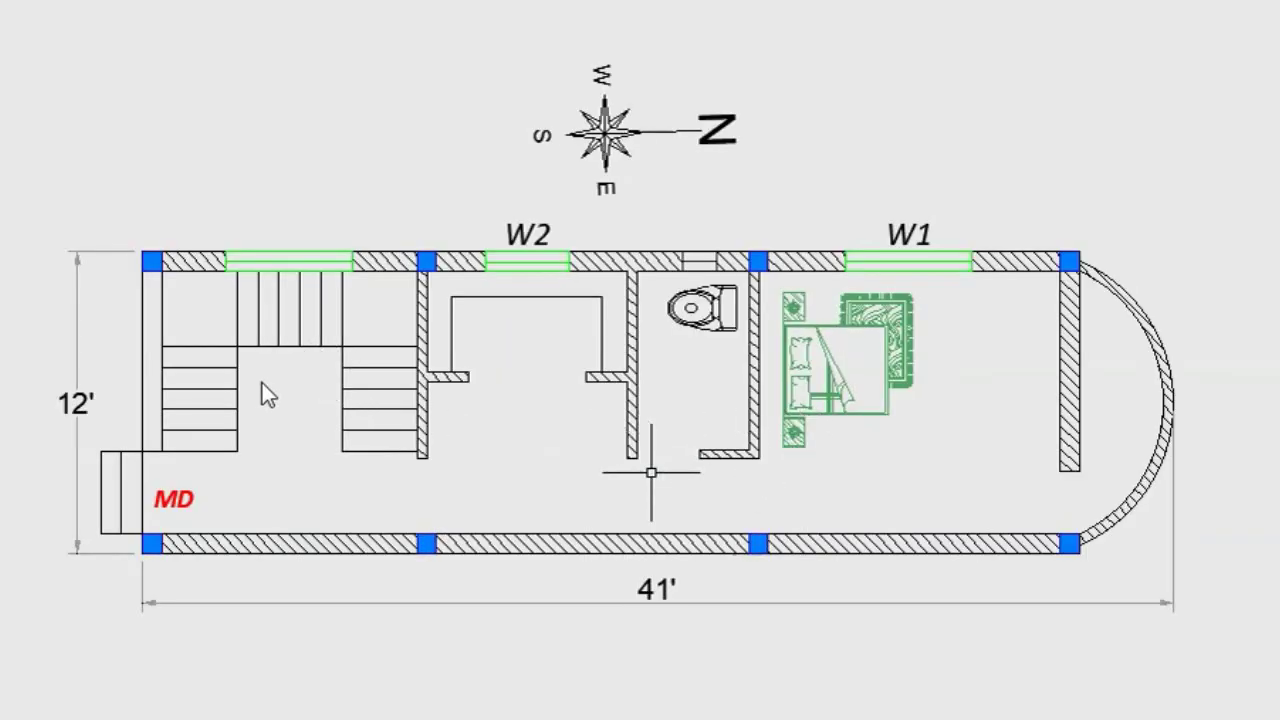
{"action": "scroll", "coordinate": [588, 385], "scroll_direction": "down", "scroll_amount": 2}
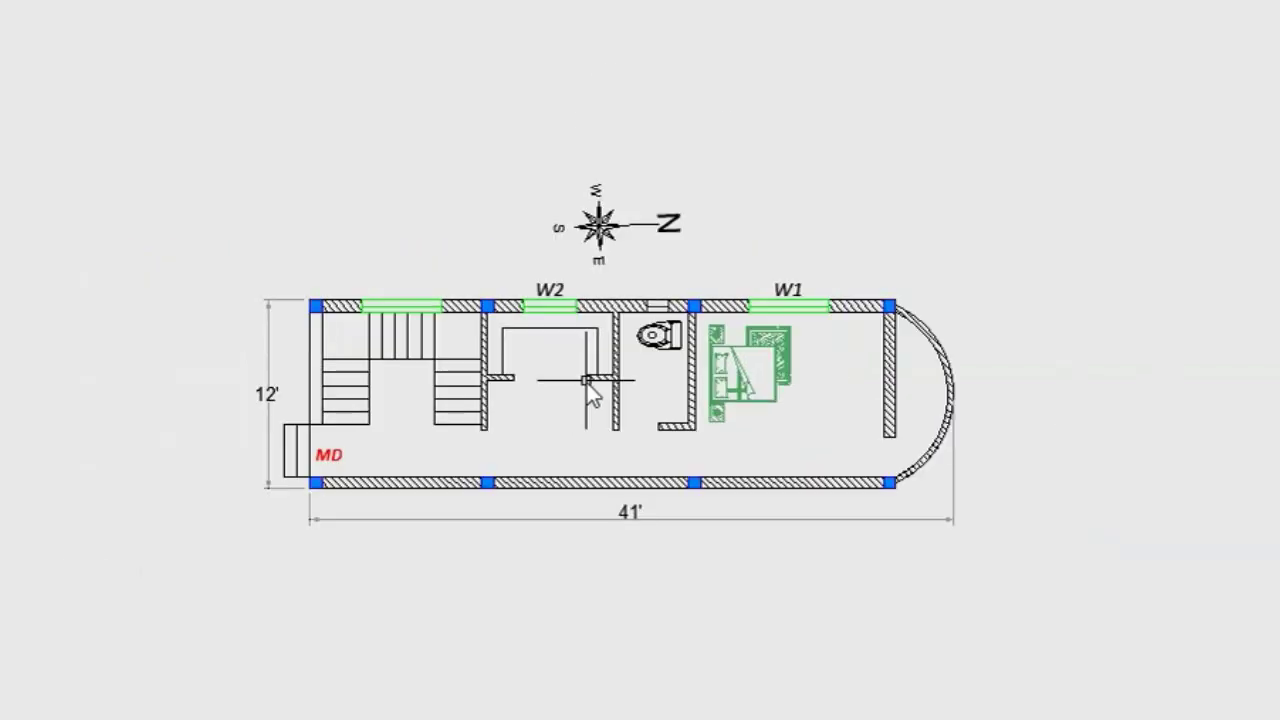
{"action": "scroll", "coordinate": [567, 407], "scroll_direction": "up", "scroll_amount": 2}
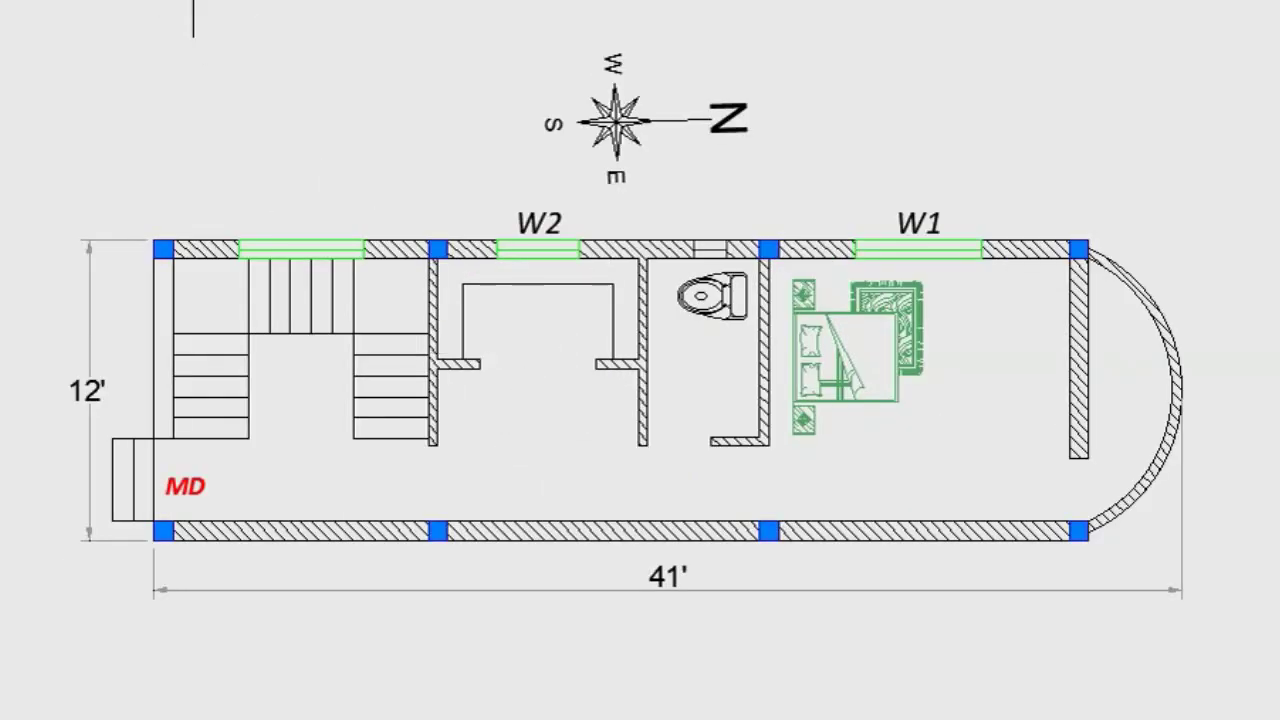
{"action": "type", "text": "m"}
{"action": "key", "text": "Return"}
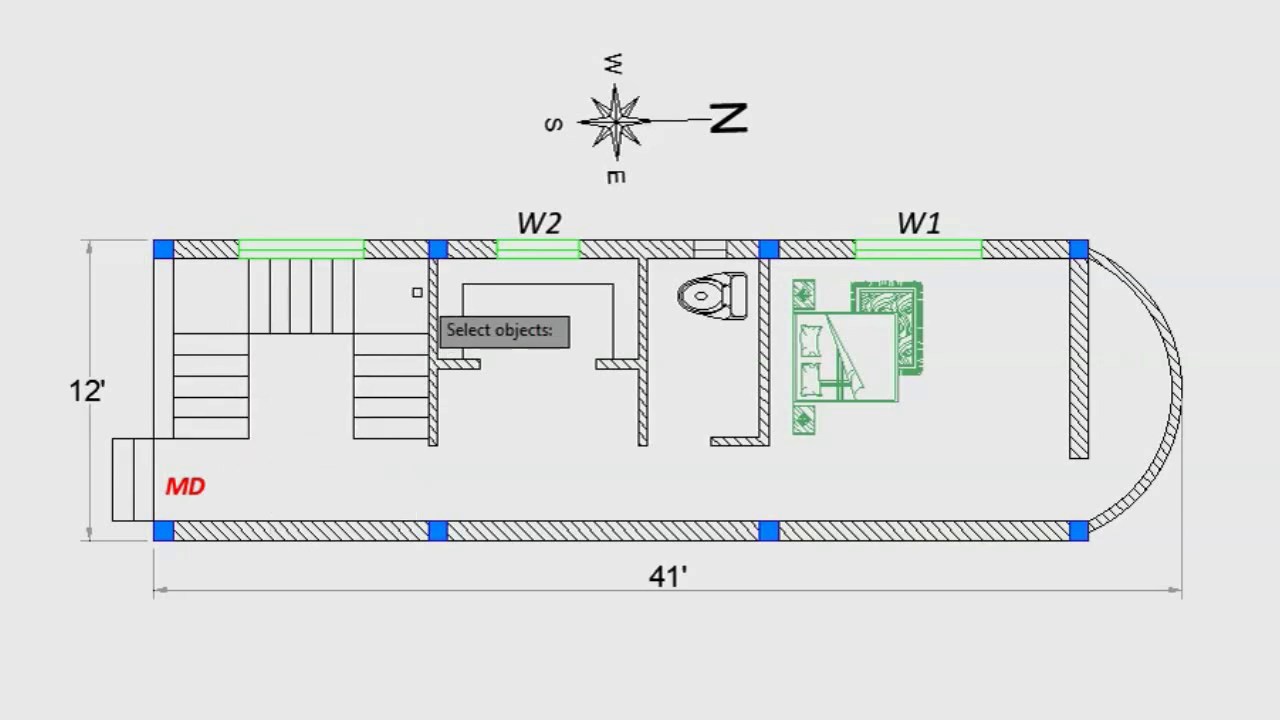
{"action": "left_click", "coordinate": [197, 491]}
{"action": "key", "text": "Return"}
{"action": "left_click", "coordinate": [198, 490]}
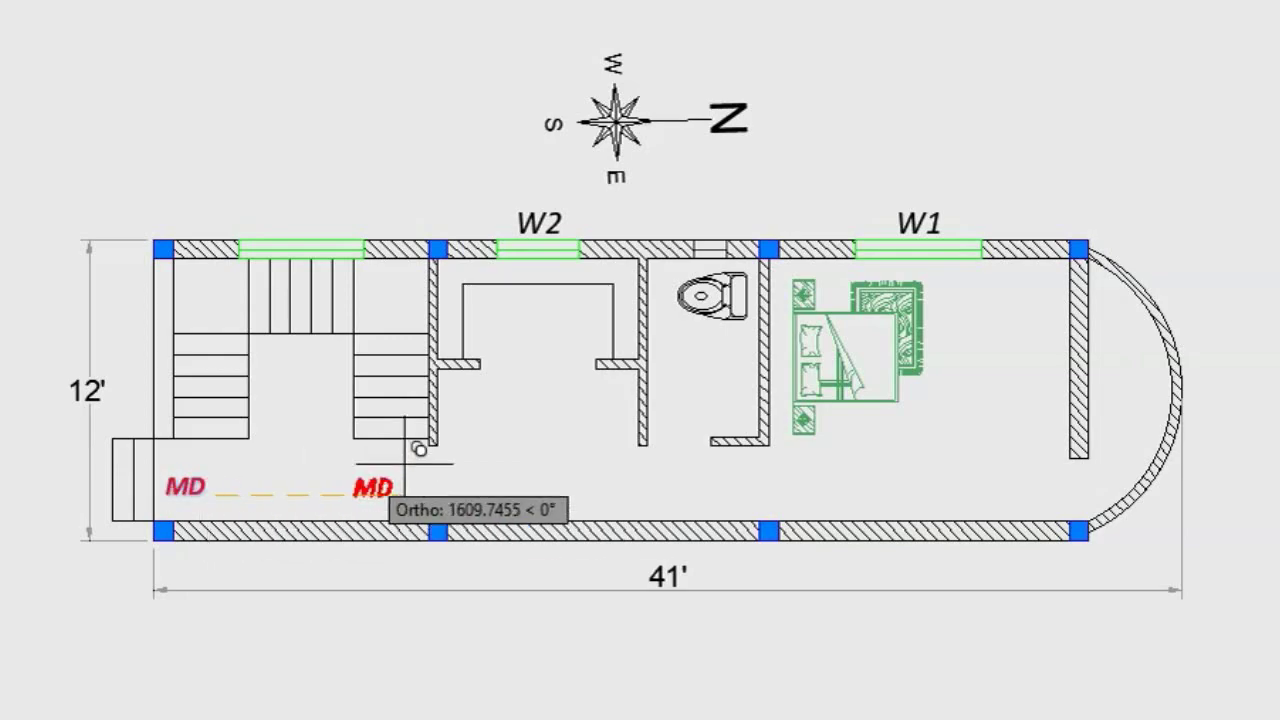
{"action": "left_click", "coordinate": [541, 435]}
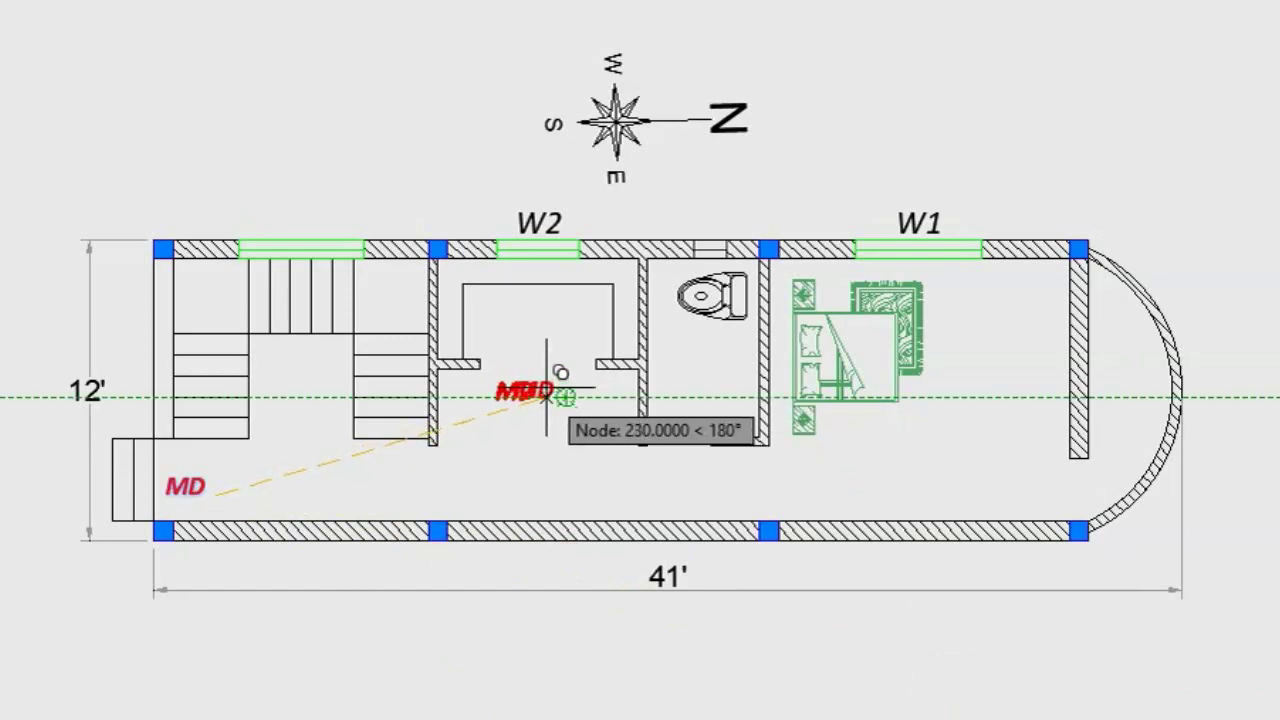
{"action": "left_click", "coordinate": [566, 392]}
Change the copied text to KITCHEN/LIV and shift it slightly left within the room.
{"action": "double_click", "coordinate": [545, 391]}
{"action": "type", "text": "KITCHEN"}
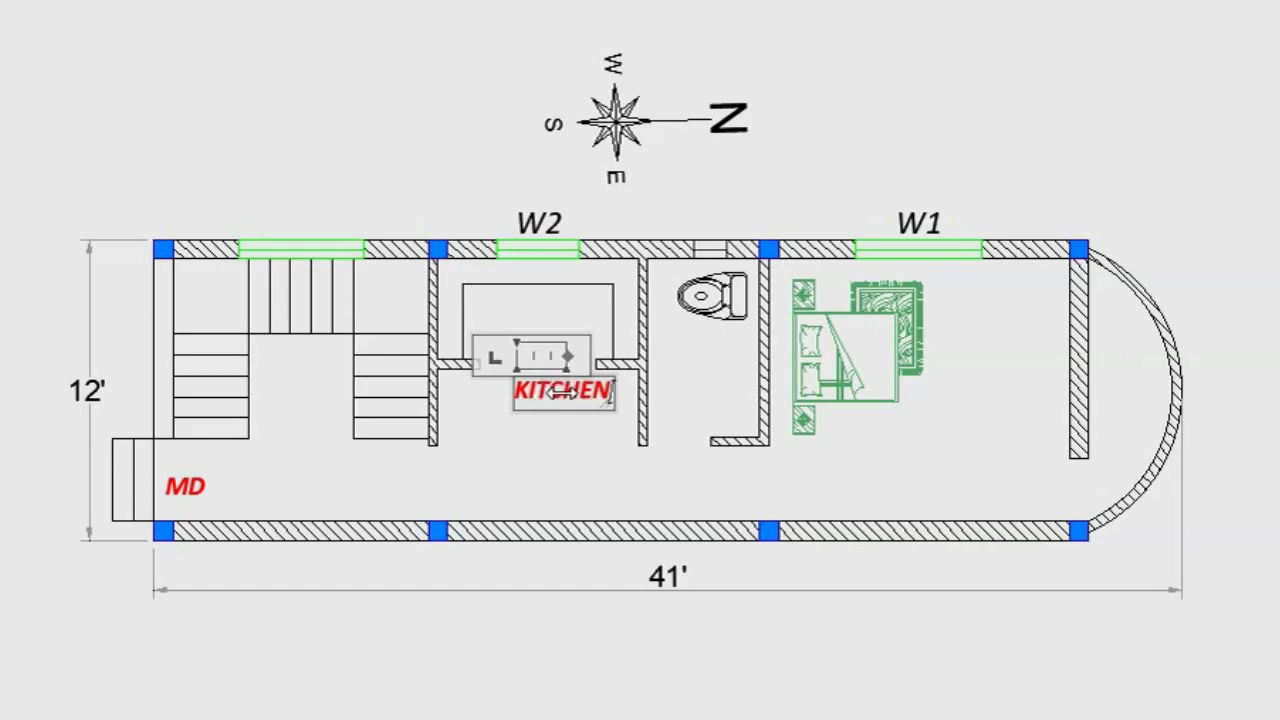
{"action": "type", "text": "/LIV"}
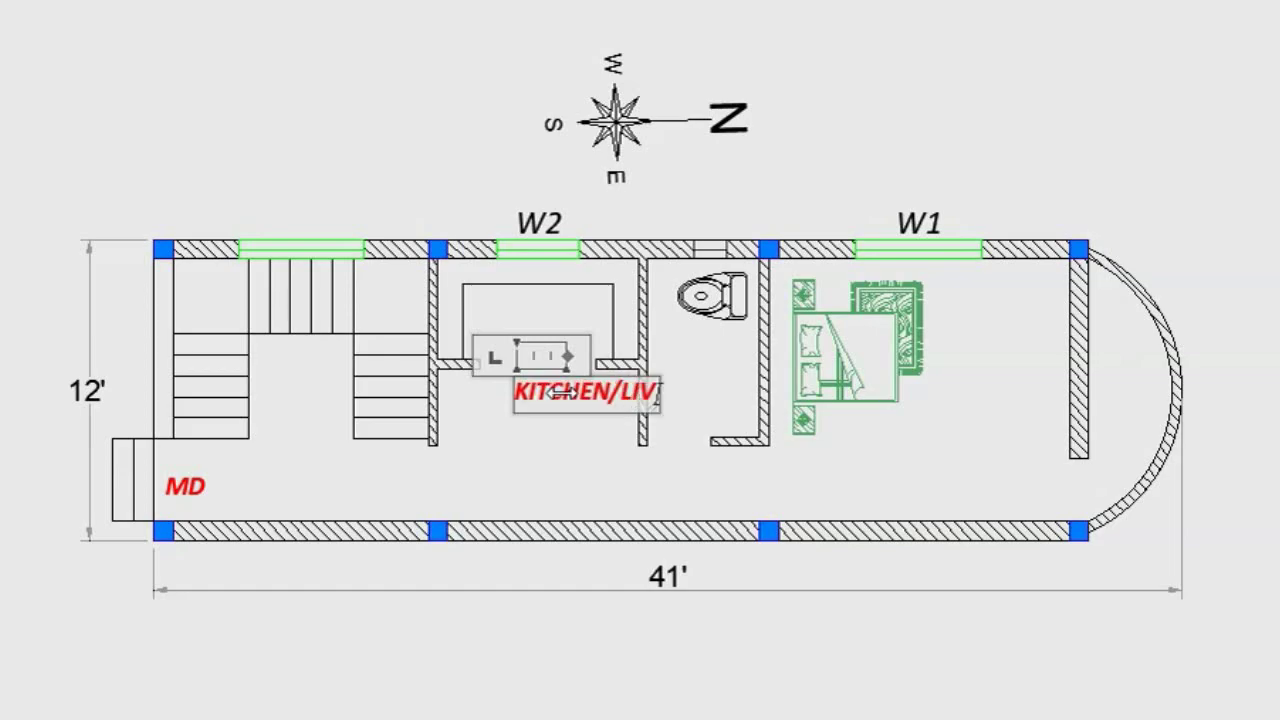
{"action": "left_click", "coordinate": [612, 473]}
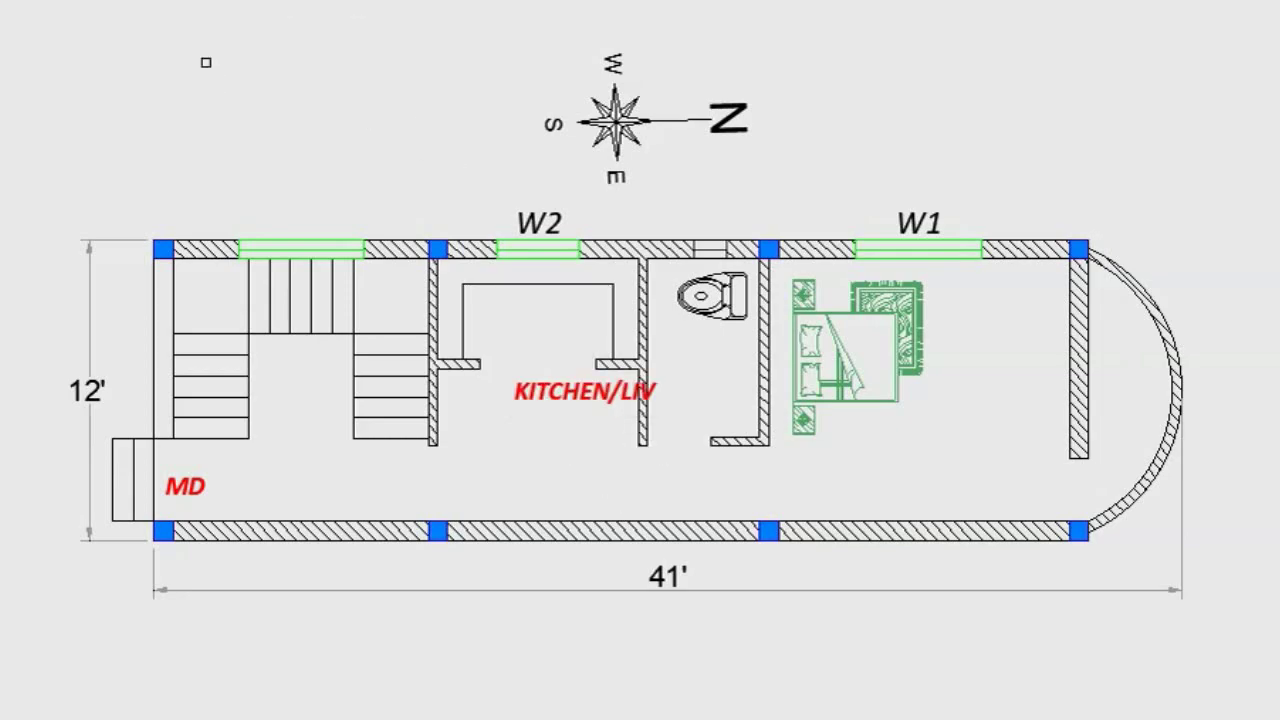
{"action": "key", "text": "m"}
{"action": "key", "text": "Return"}
{"action": "left_click", "coordinate": [575, 395]}
{"action": "key", "text": "Return"}
{"action": "left_click", "coordinate": [713, 453]}
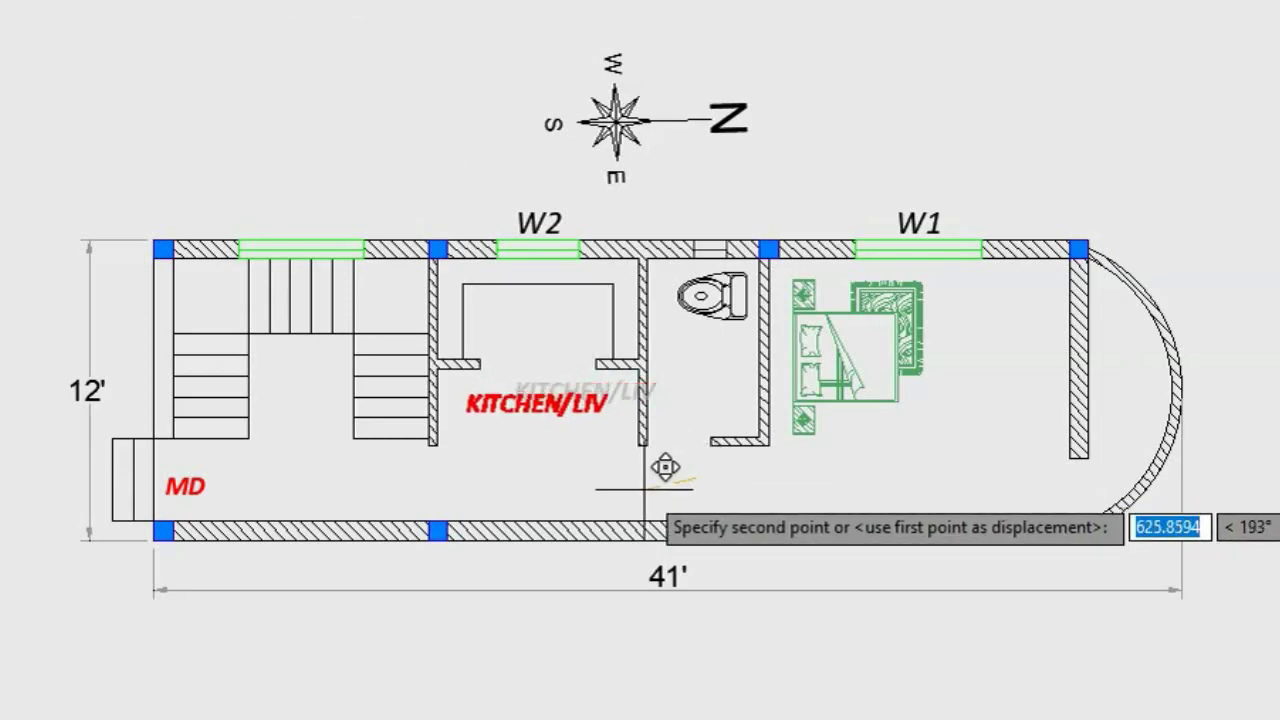
{"action": "left_click", "coordinate": [643, 489]}
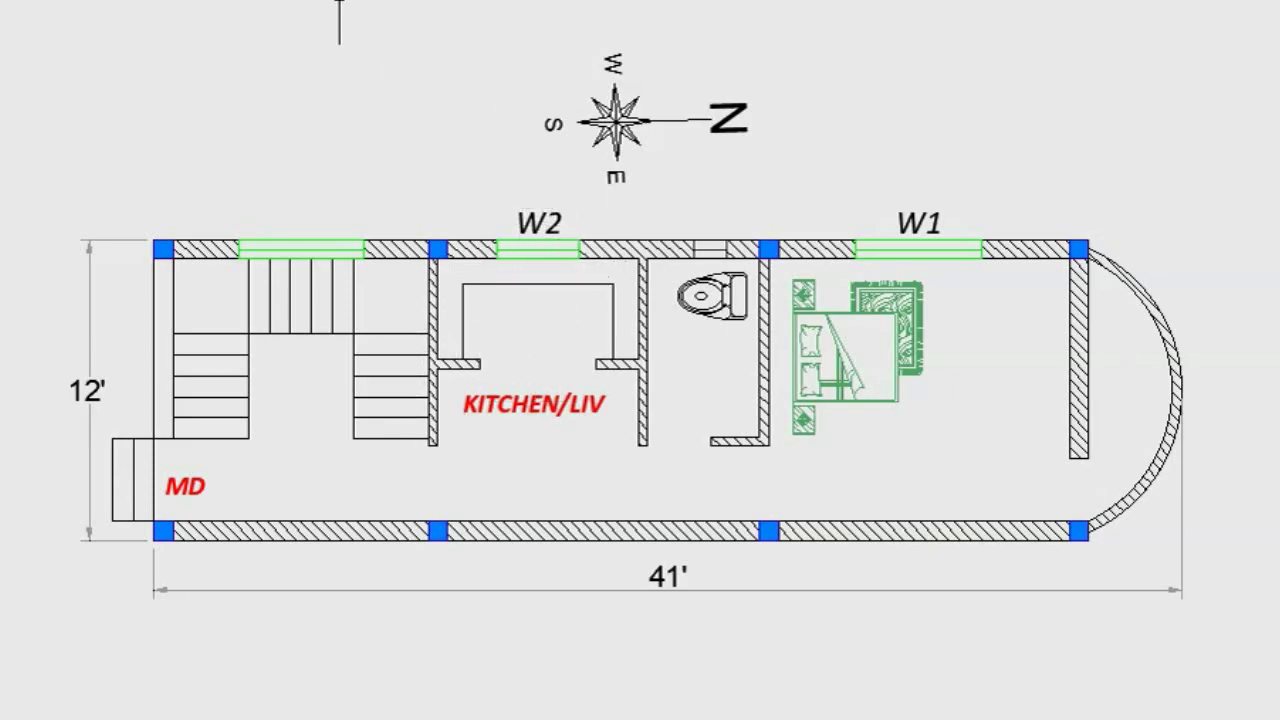
{"action": "key", "text": "m"}
{"action": "key", "text": "Return"}
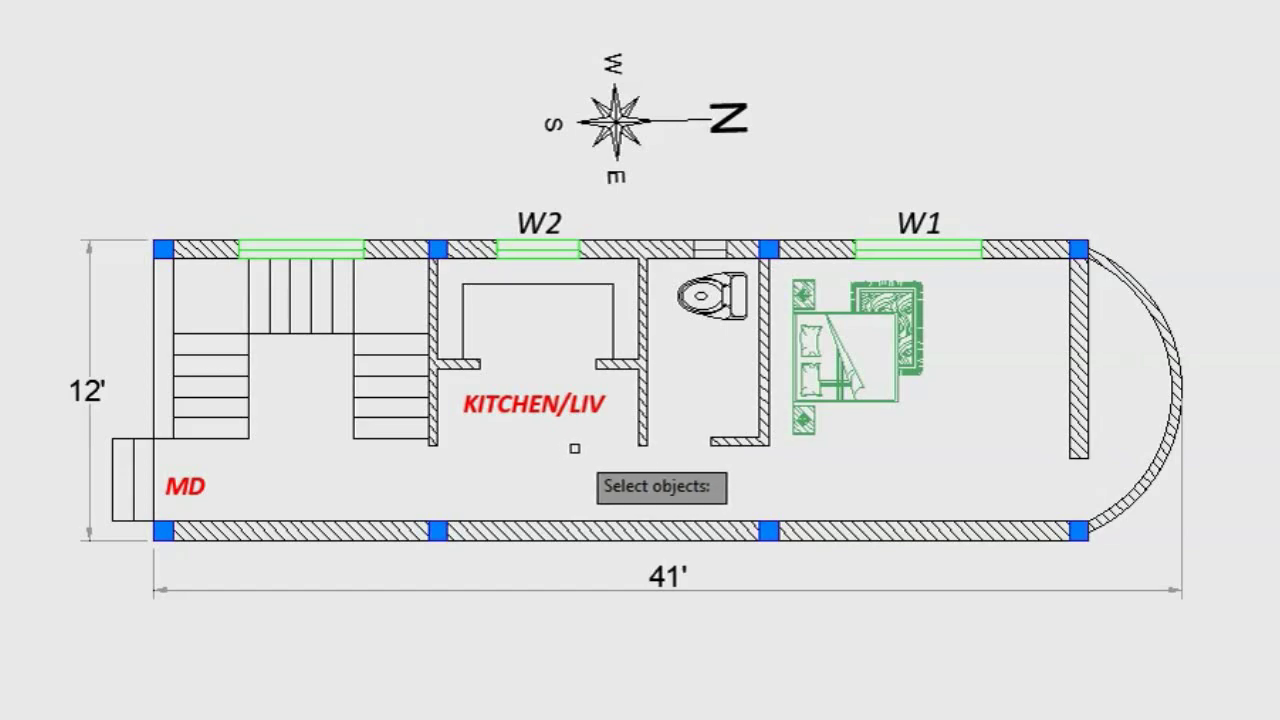
Copy the MD label into the toilet, retext it TOILET, and nudge it left.
{"action": "left_click", "coordinate": [195, 487]}
{"action": "key", "text": "Return"}
{"action": "left_click", "coordinate": [214, 492]}
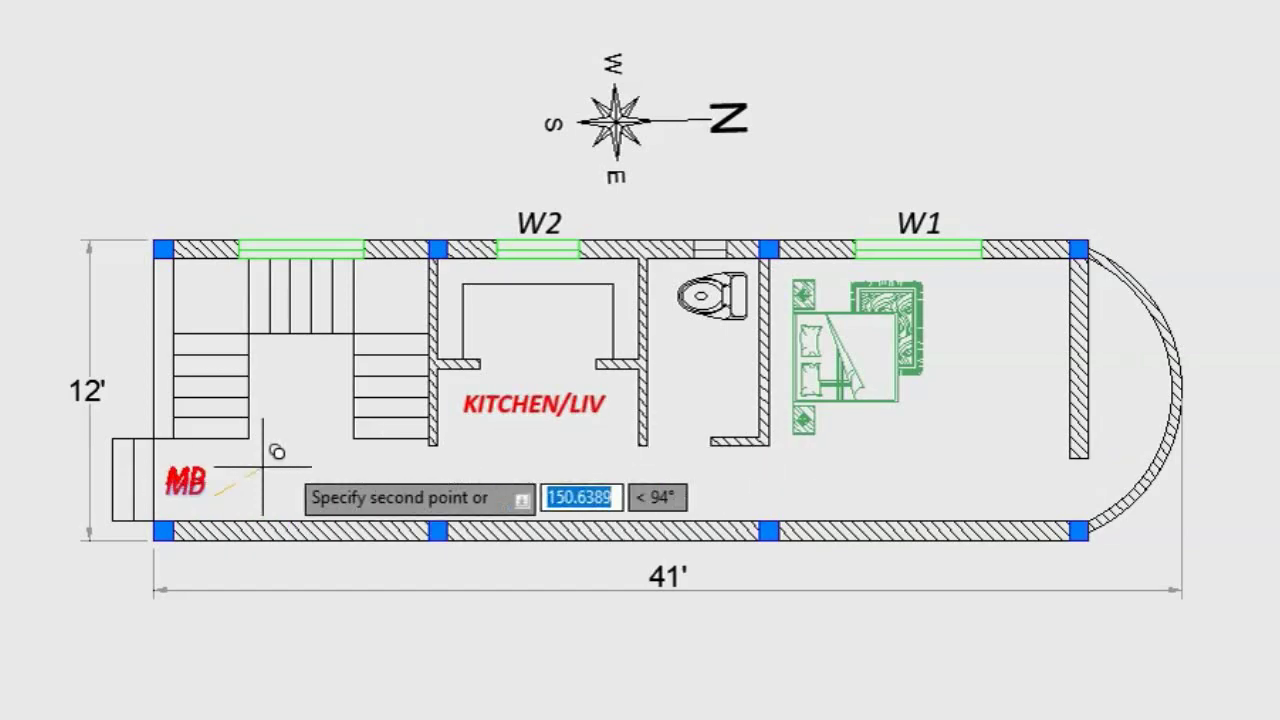
{"action": "left_click", "coordinate": [737, 369]}
{"action": "double_click", "coordinate": [708, 364]}
{"action": "type", "text": "TOILET"}
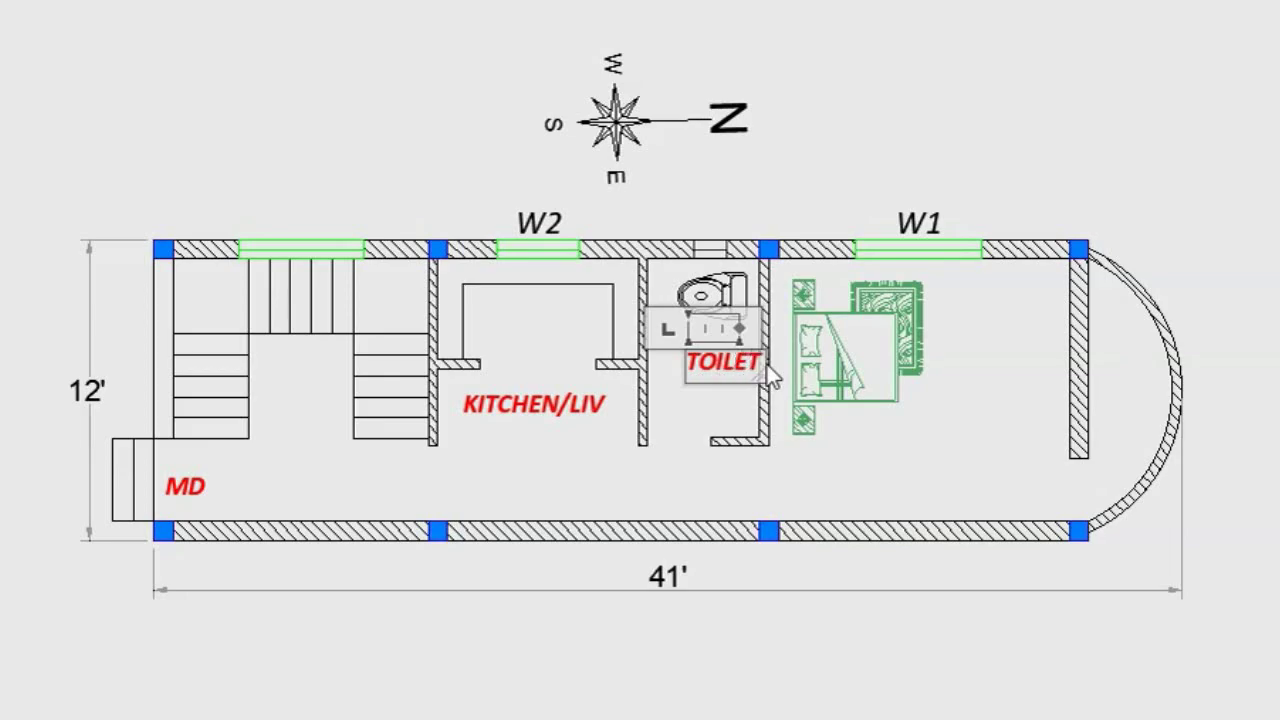
{"action": "left_click", "coordinate": [776, 396]}
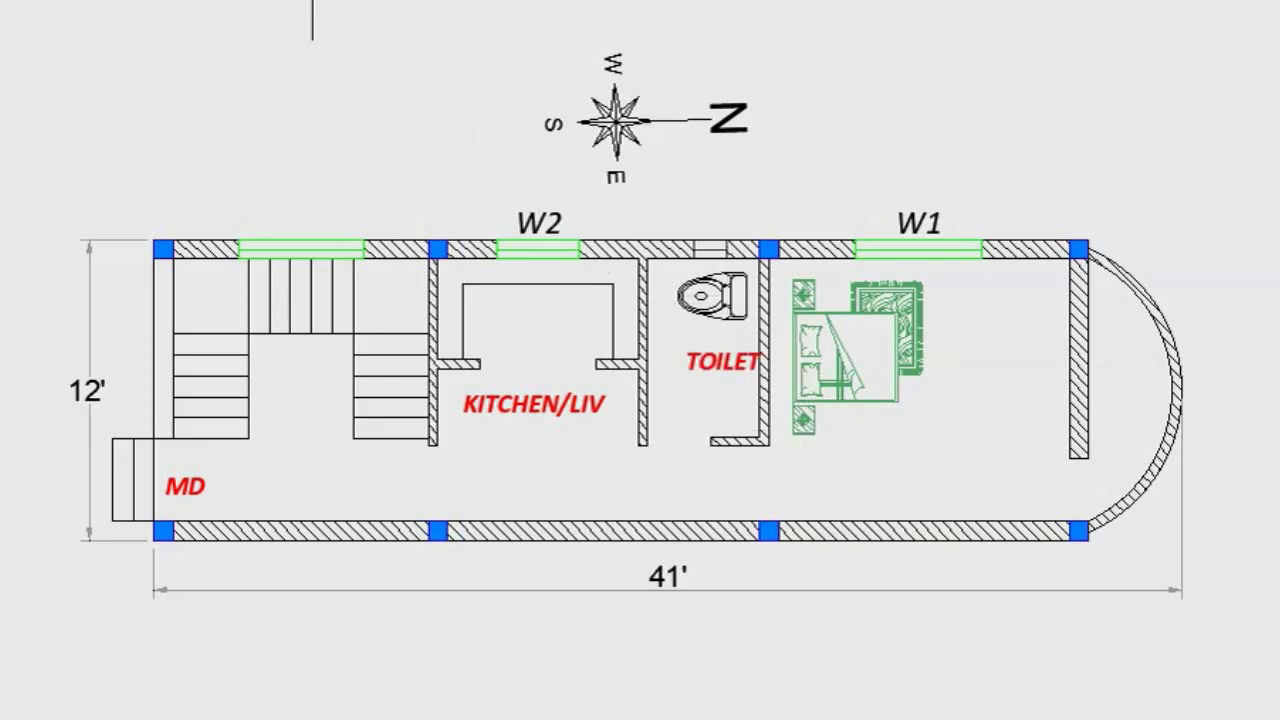
{"action": "left_click", "coordinate": [720, 362]}
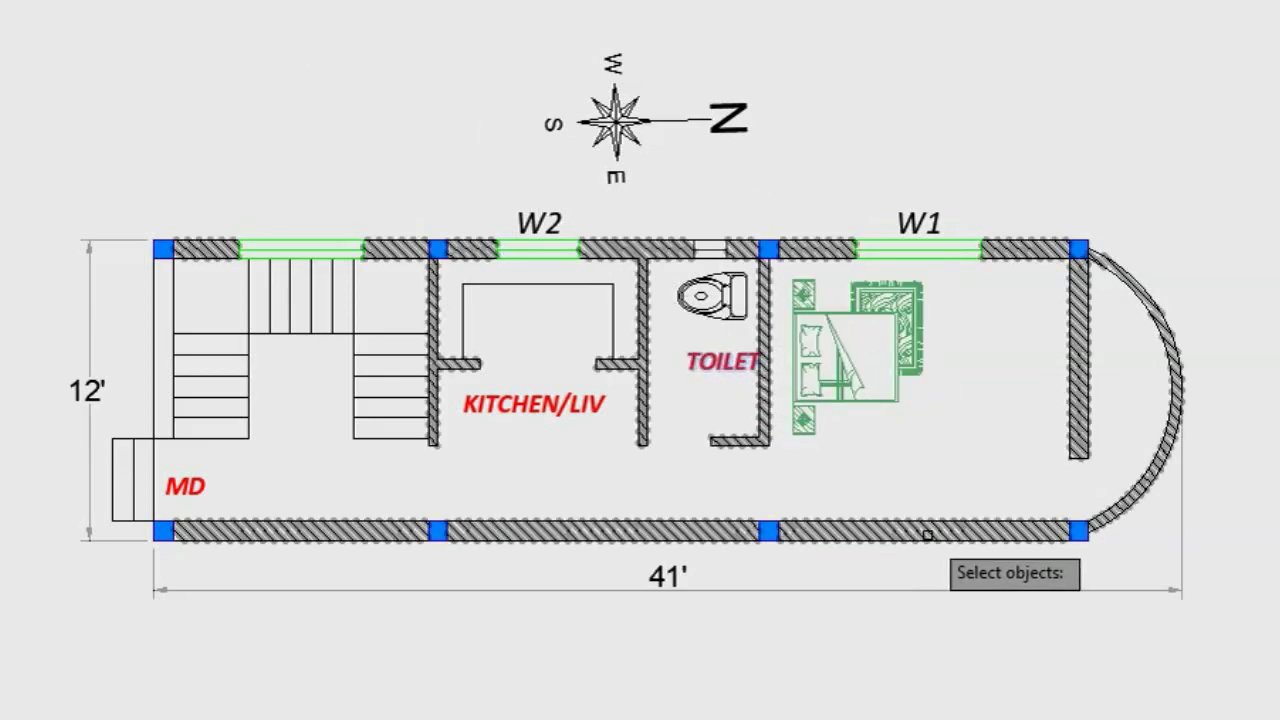
{"action": "key", "text": "Return"}
{"action": "left_click", "coordinate": [907, 452]}
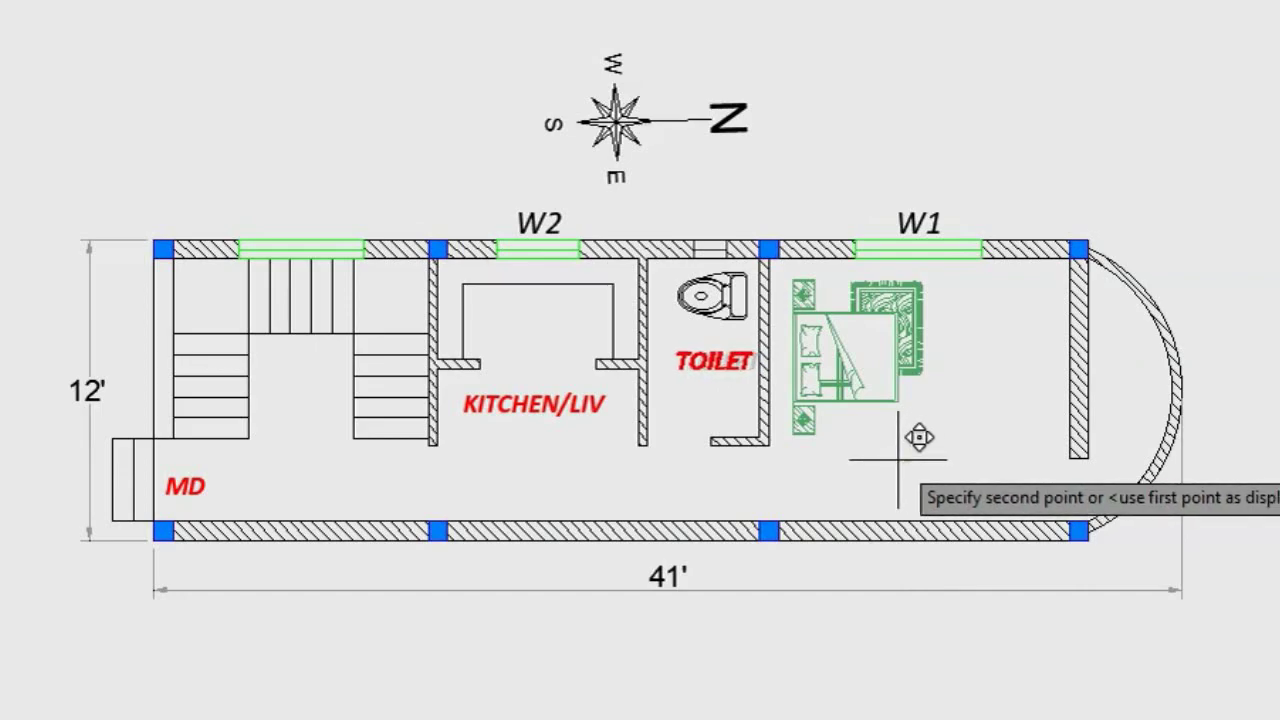
{"action": "left_click", "coordinate": [899, 457]}
Copy the TOILET label into the bedroom and change it to BEDROOM.
{"action": "key", "text": "Return"}
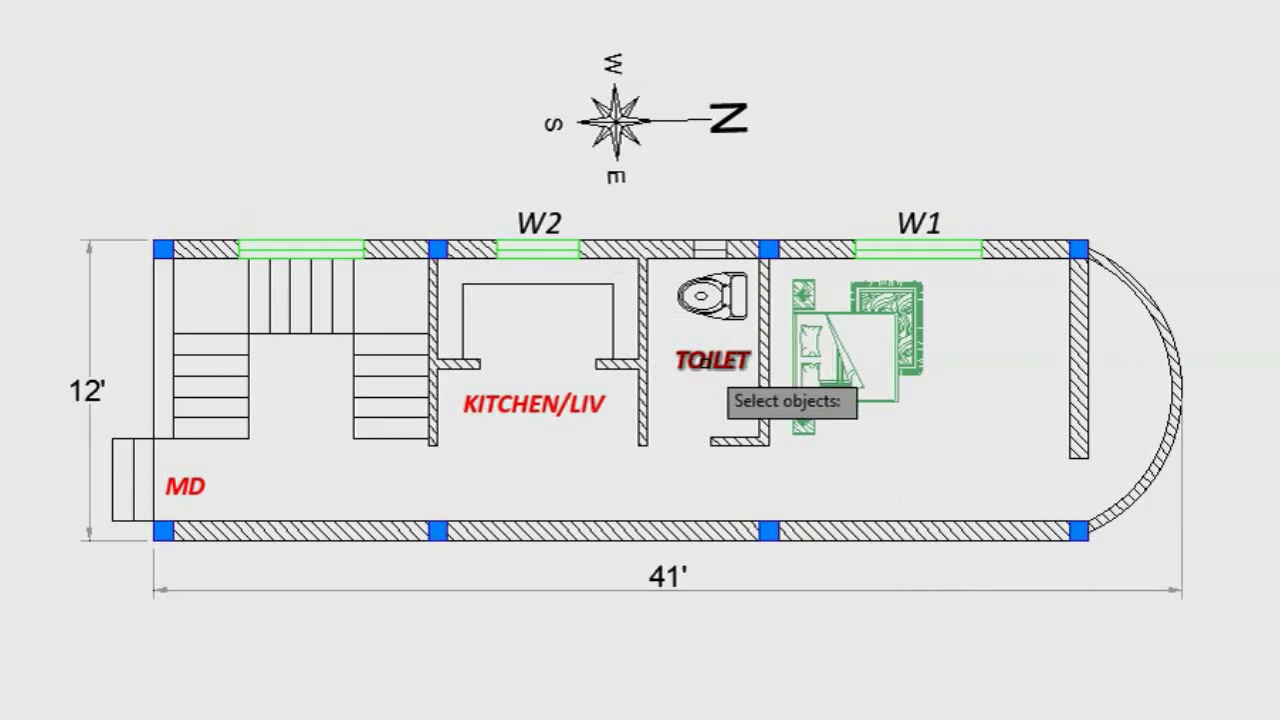
{"action": "left_click", "coordinate": [712, 362]}
{"action": "key", "text": "Return"}
{"action": "left_click", "coordinate": [694, 404]}
{"action": "left_click", "coordinate": [891, 487]}
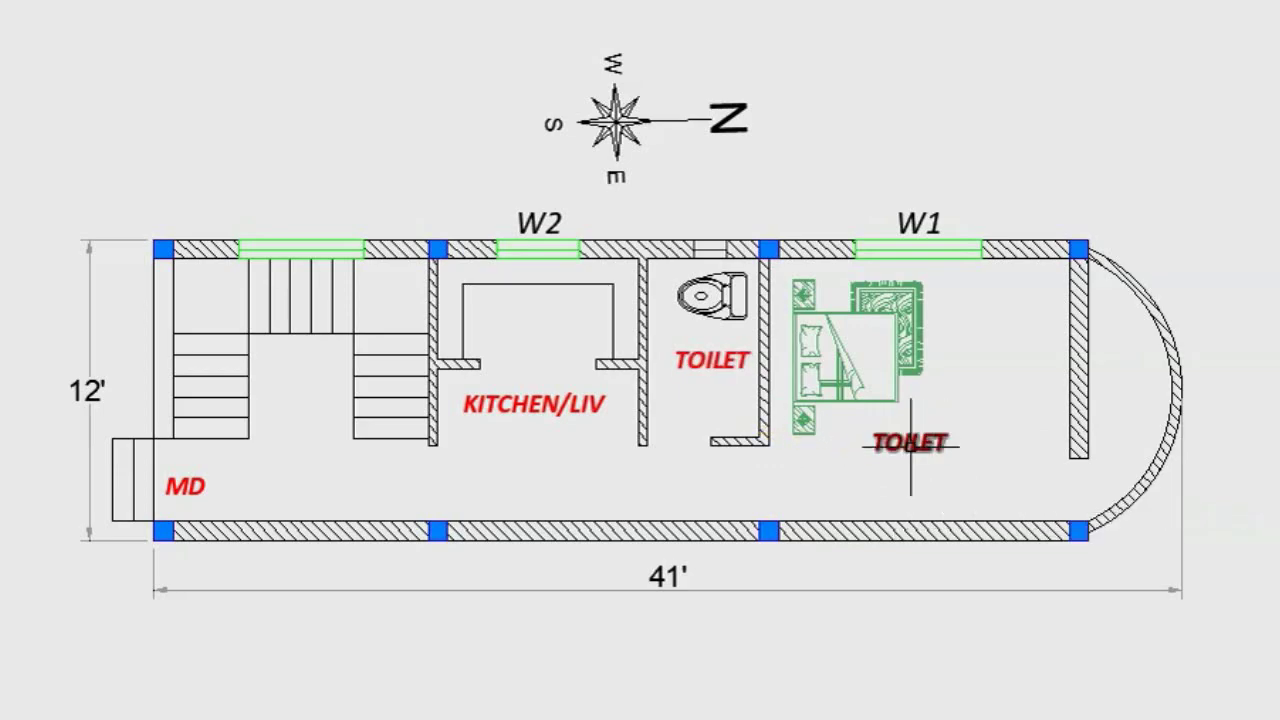
{"action": "left_click", "coordinate": [908, 445]}
{"action": "double_click", "coordinate": [910, 450]}
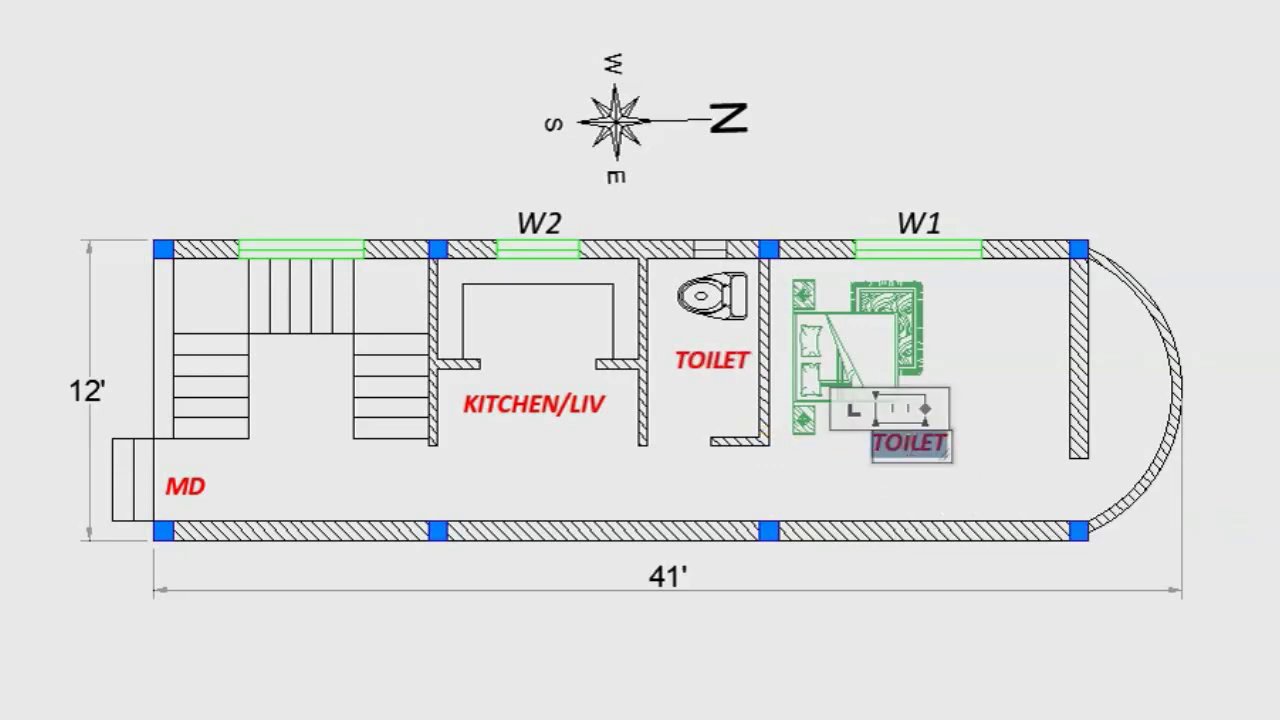
{"action": "type", "text": "BEDROOM"}
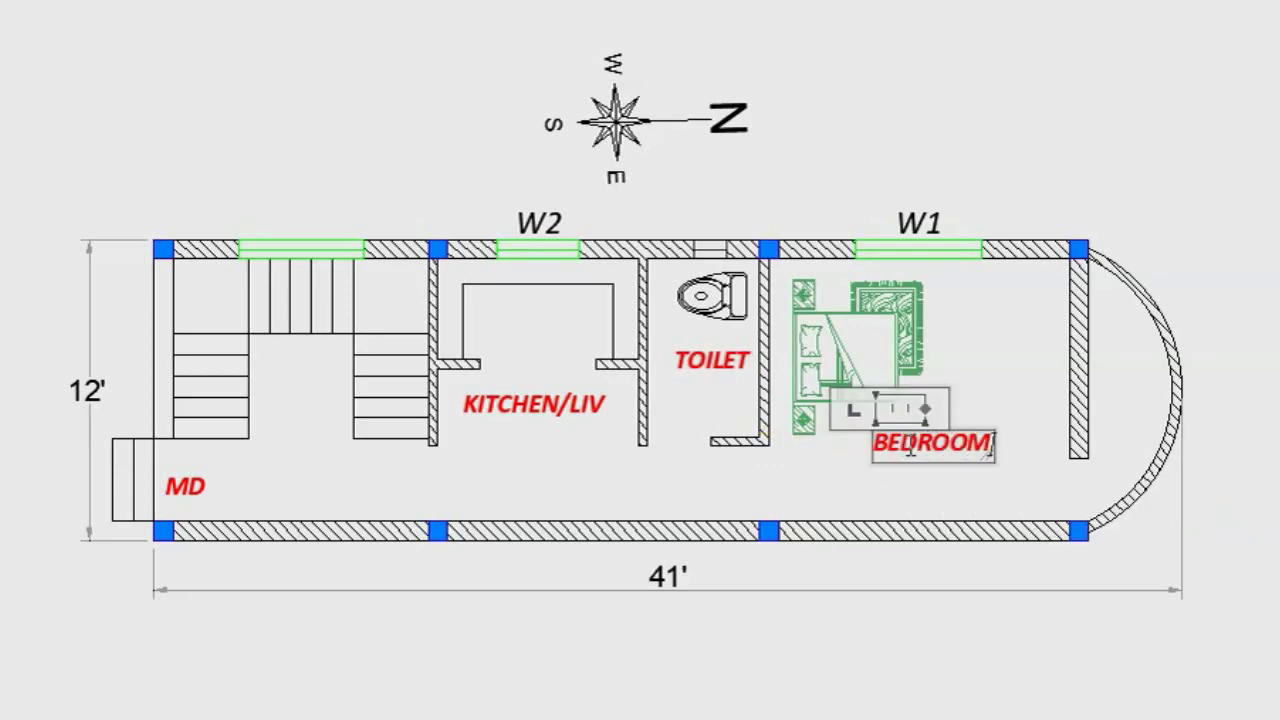
{"action": "left_click", "coordinate": [1100, 664]}
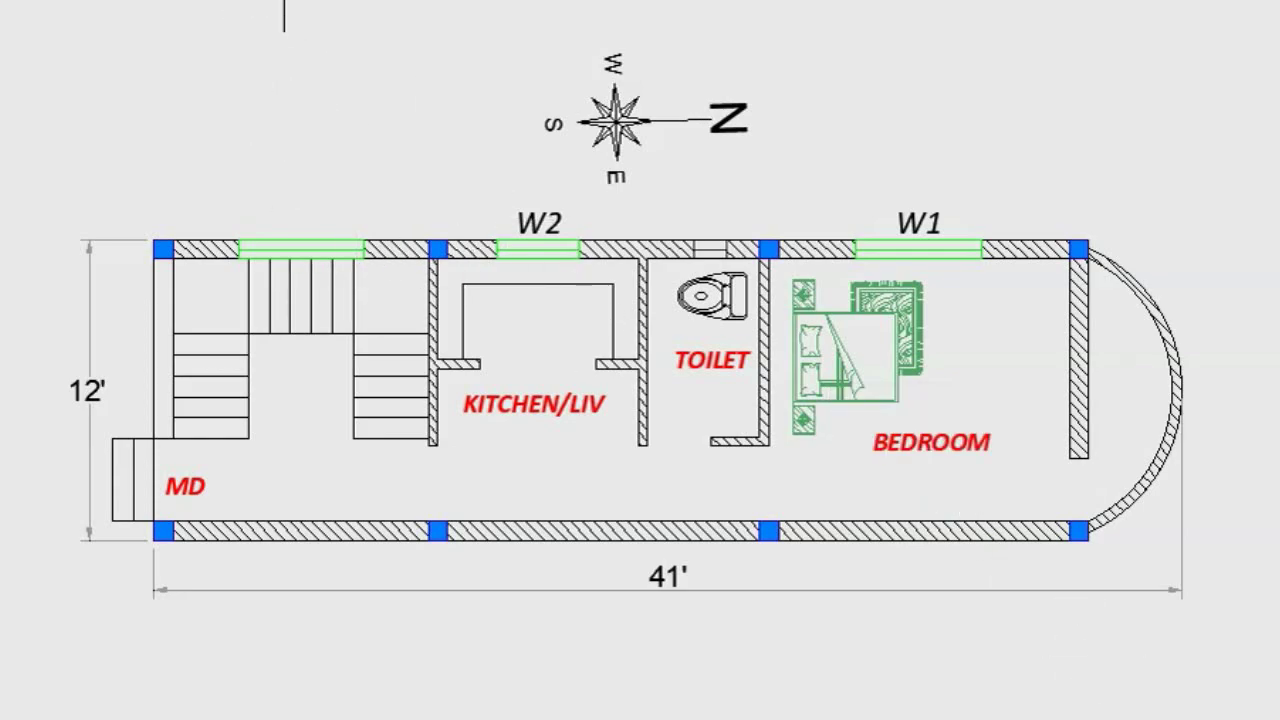
Copy the TOILET label into the curved right room and change it to BALCONY.
{"action": "left_click", "coordinate": [712, 360]}
{"action": "key", "text": "Return"}
{"action": "left_click", "coordinate": [745, 375]}
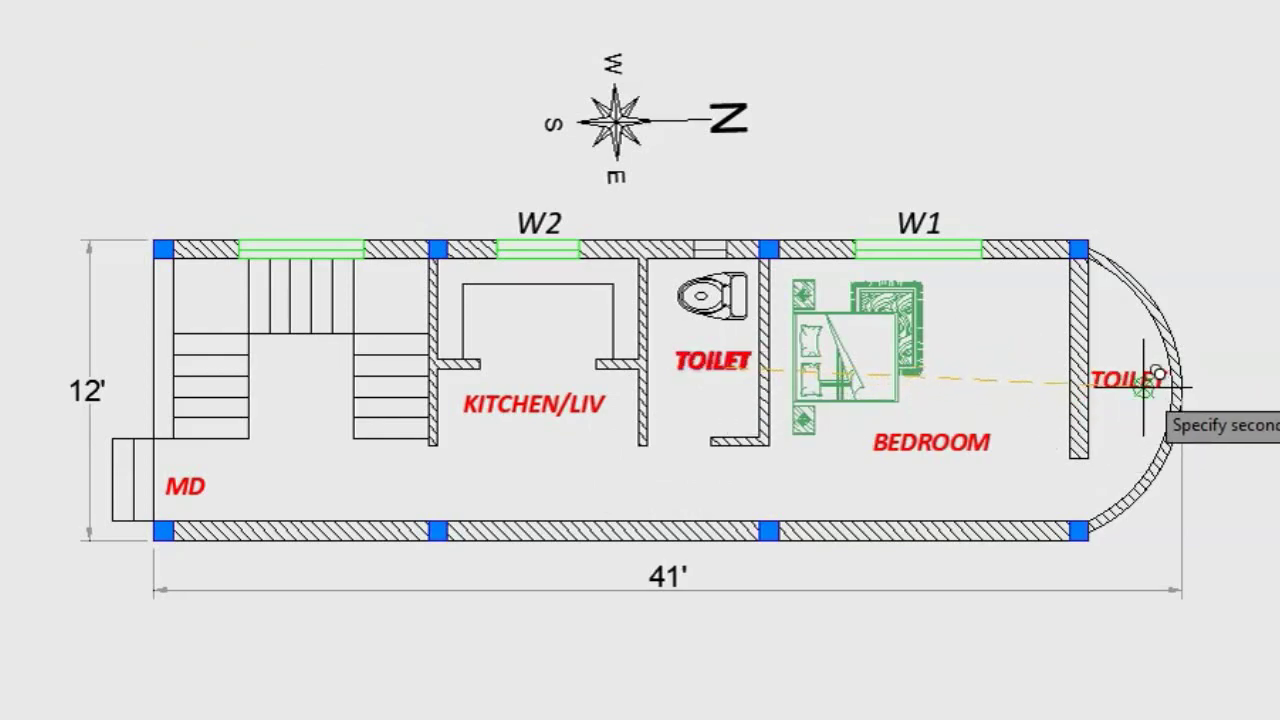
{"action": "left_click", "coordinate": [1160, 395]}
{"action": "key", "text": "Escape"}
{"action": "double_click", "coordinate": [1119, 385]}
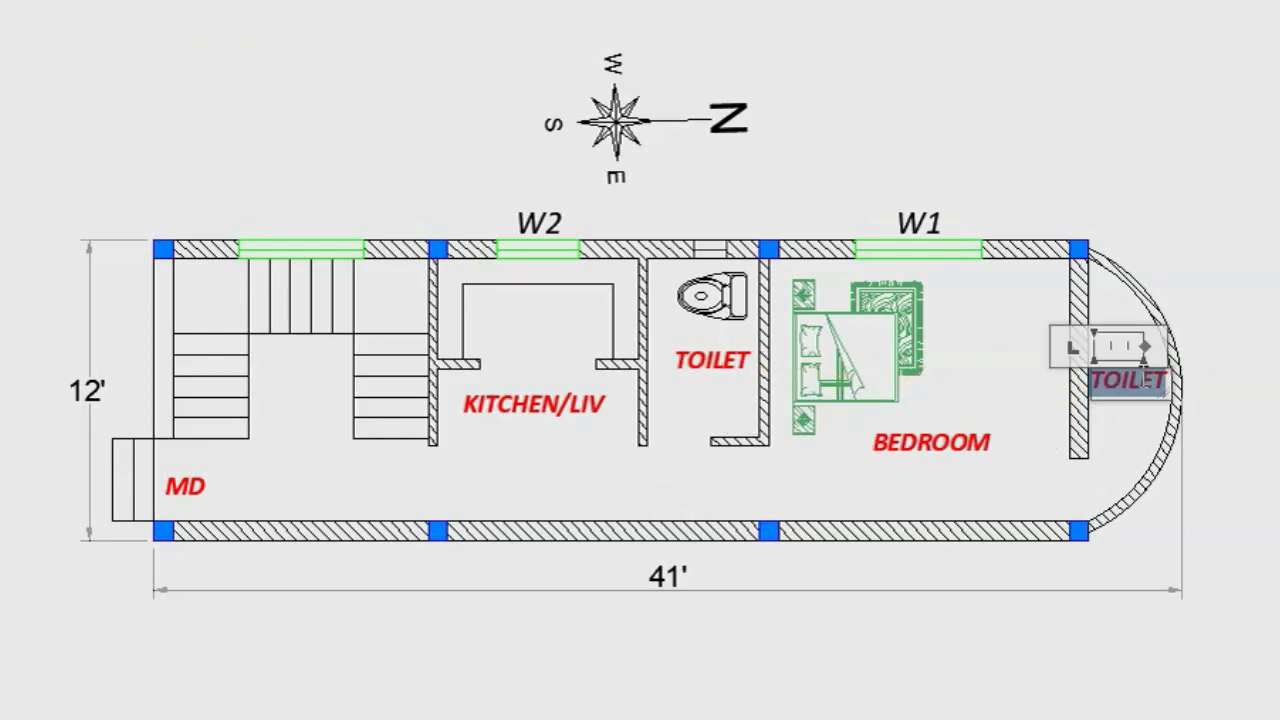
{"action": "type", "text": "BALCONY"}
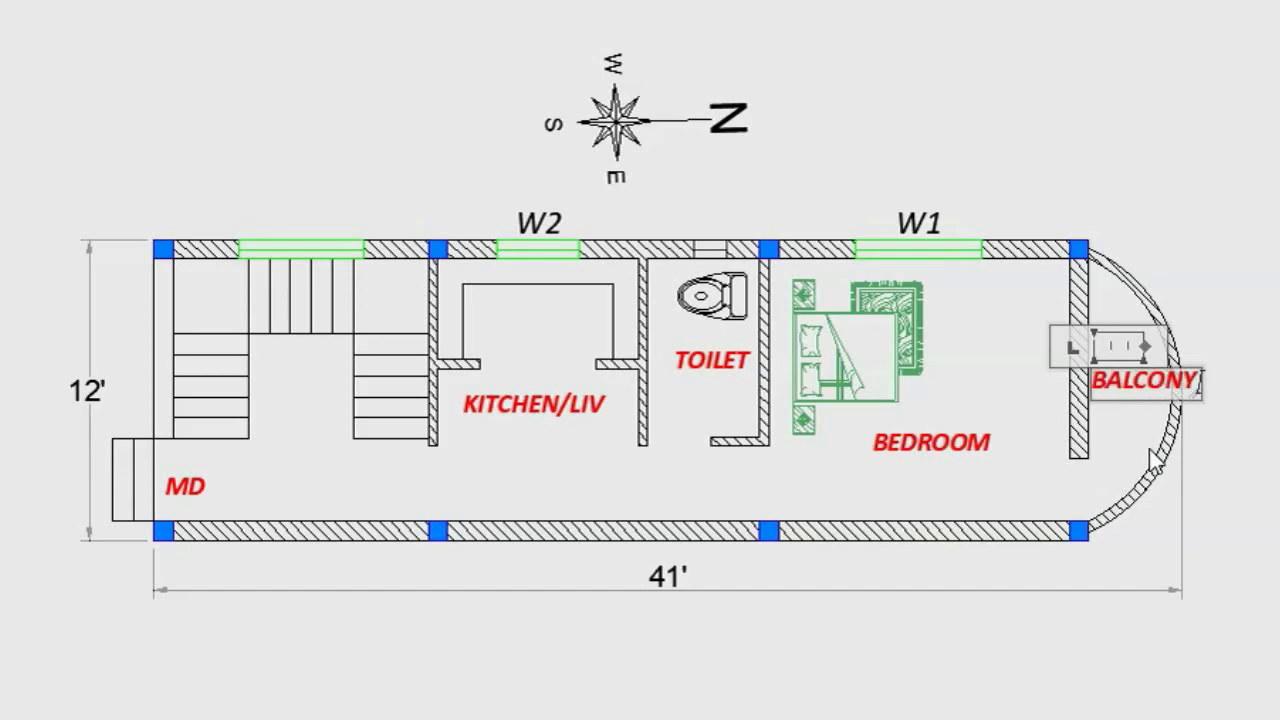
{"action": "left_click", "coordinate": [1162, 563]}
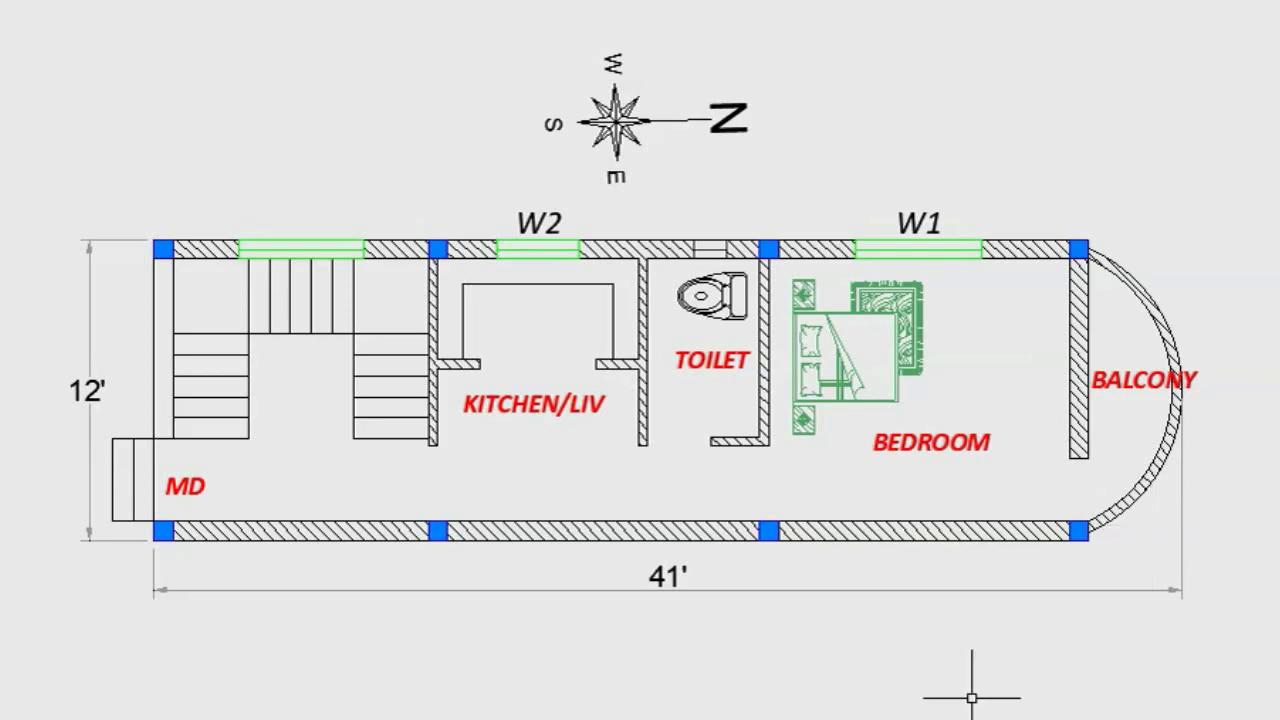
Add a 3' dimension across the stair and a 10'-10" dimension beside it with DLI.
{"action": "type", "text": "dli"}
{"action": "key", "text": "Return"}
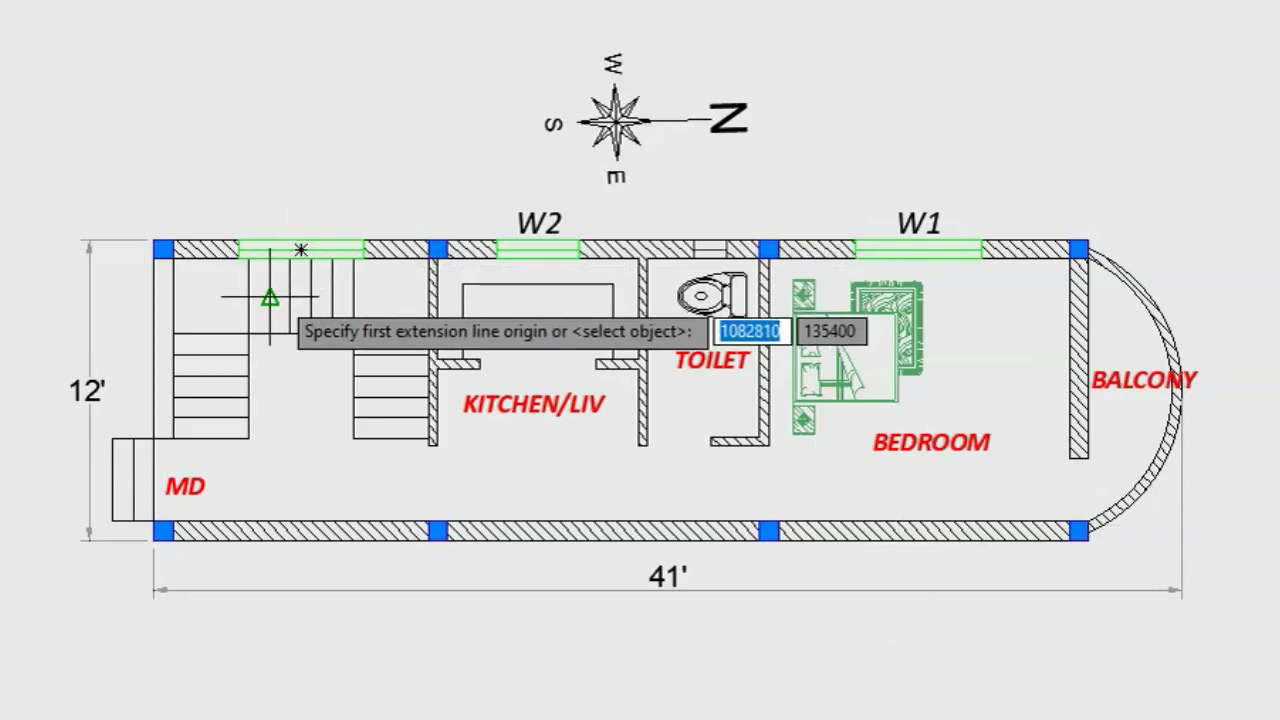
{"action": "left_click", "coordinate": [249, 333]}
{"action": "left_click", "coordinate": [173, 333]}
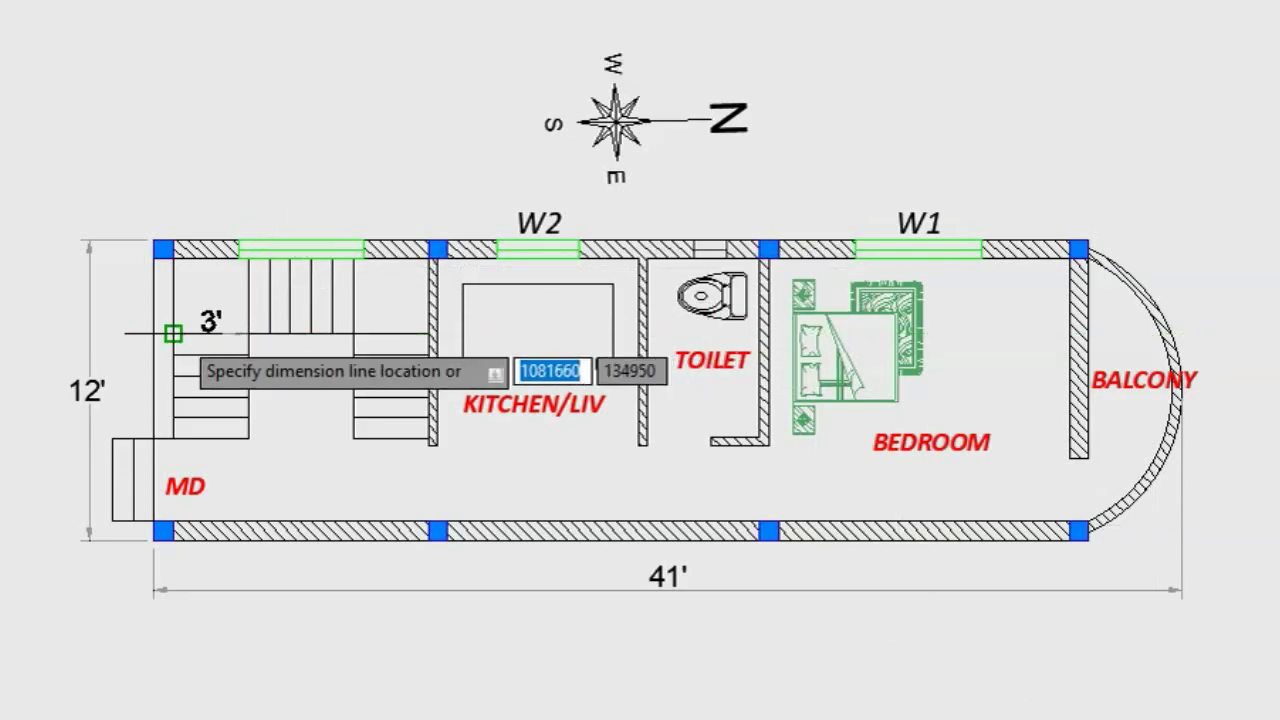
{"action": "left_click", "coordinate": [177, 318]}
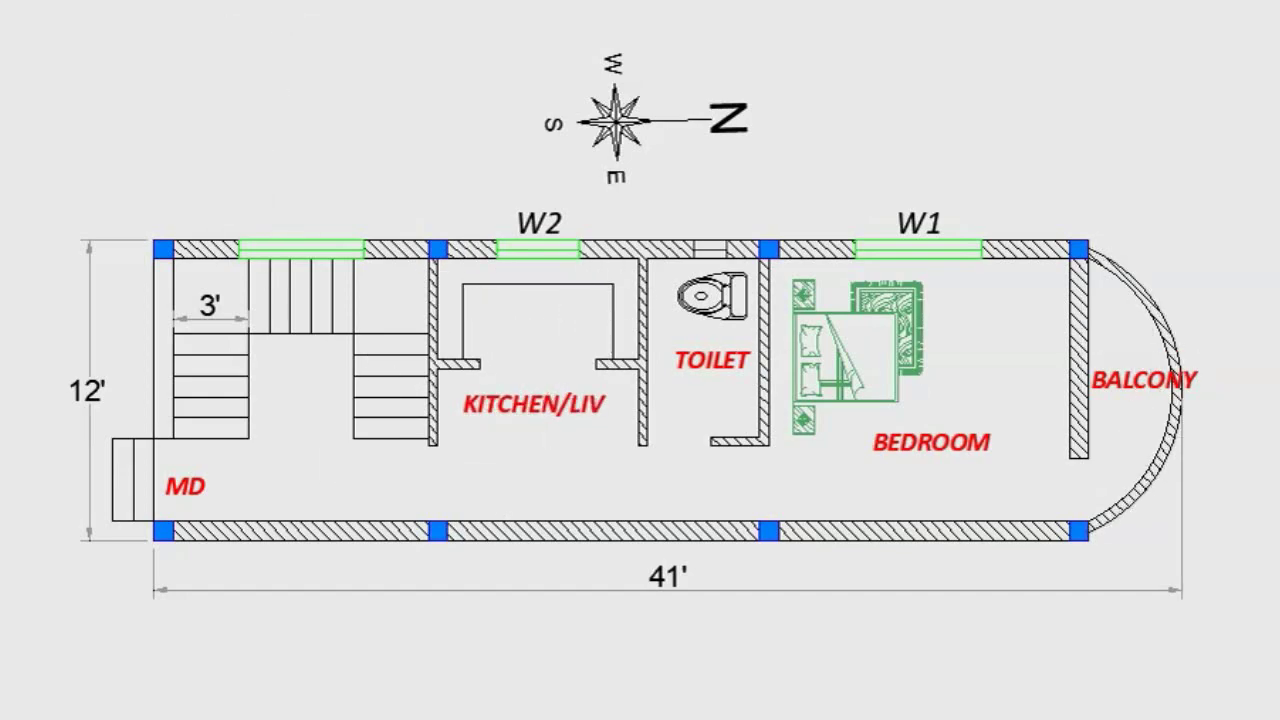
{"action": "left_click", "coordinate": [249, 250]}
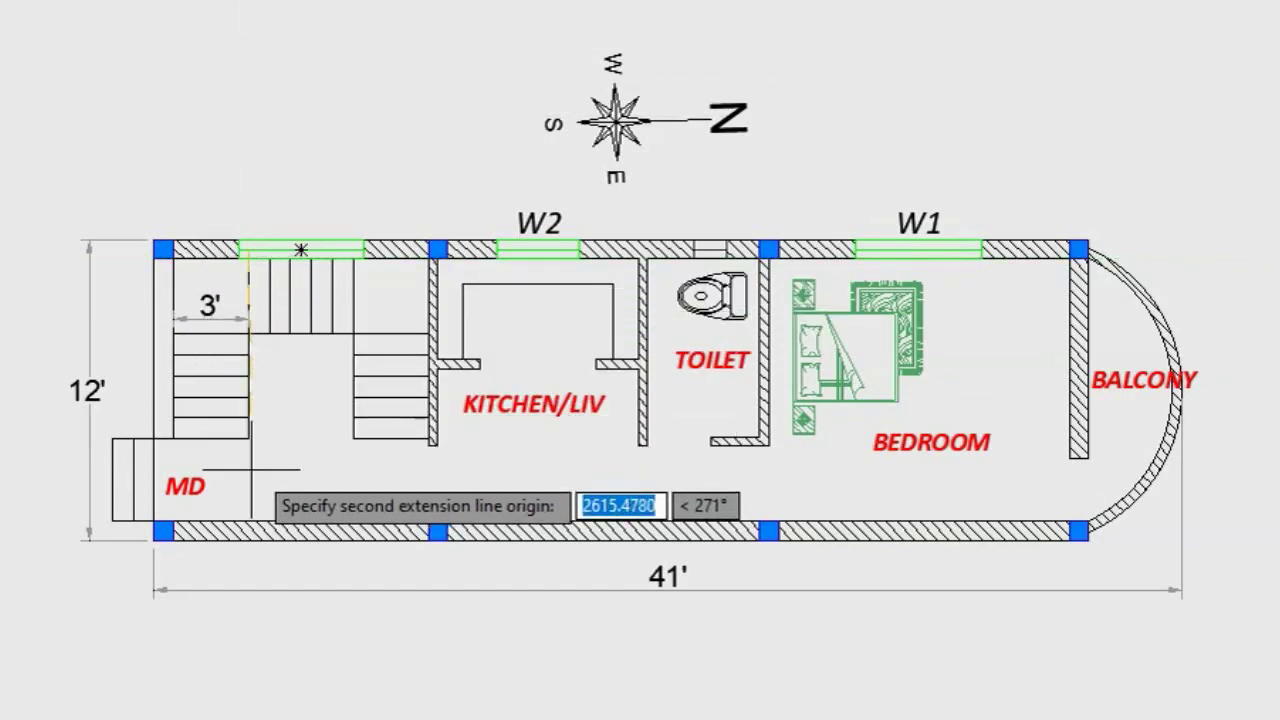
{"action": "left_click", "coordinate": [248, 523]}
{"action": "left_click", "coordinate": [248, 523]}
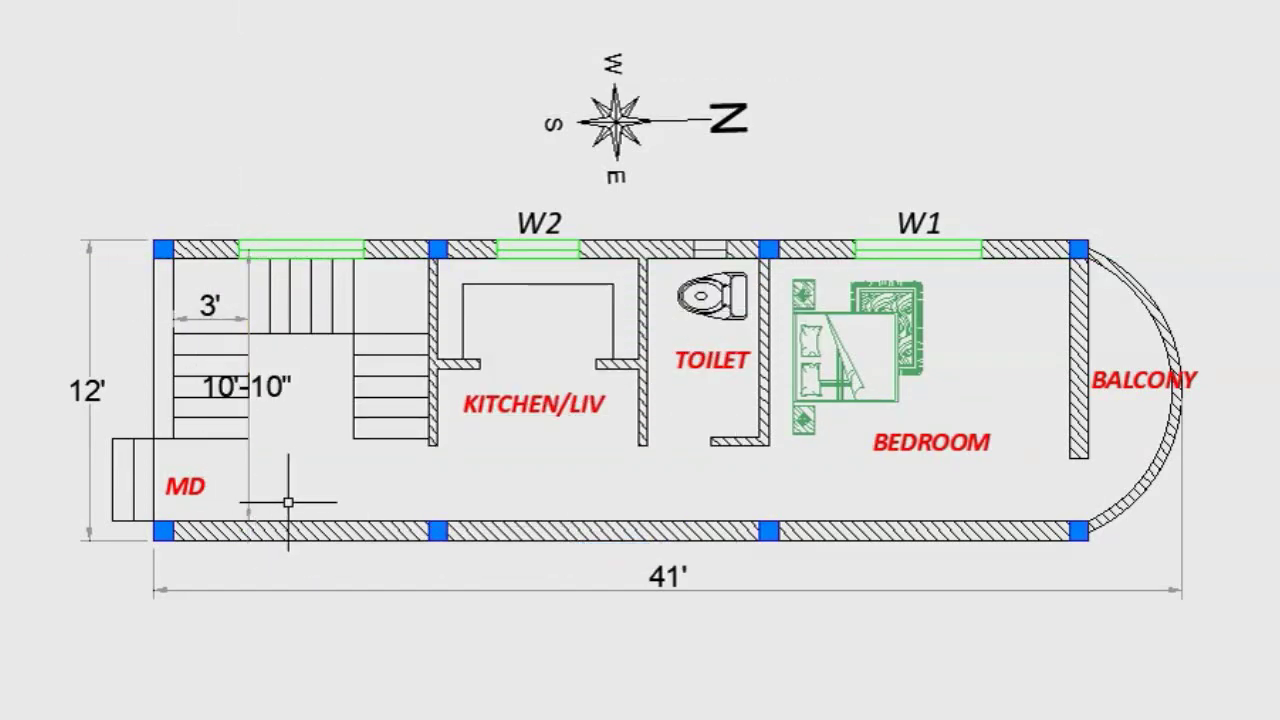
Add the 10'-2" stair-area, 10'-2" kitchen depth and 8' kitchen width dimensions.
{"action": "key", "text": "space"}
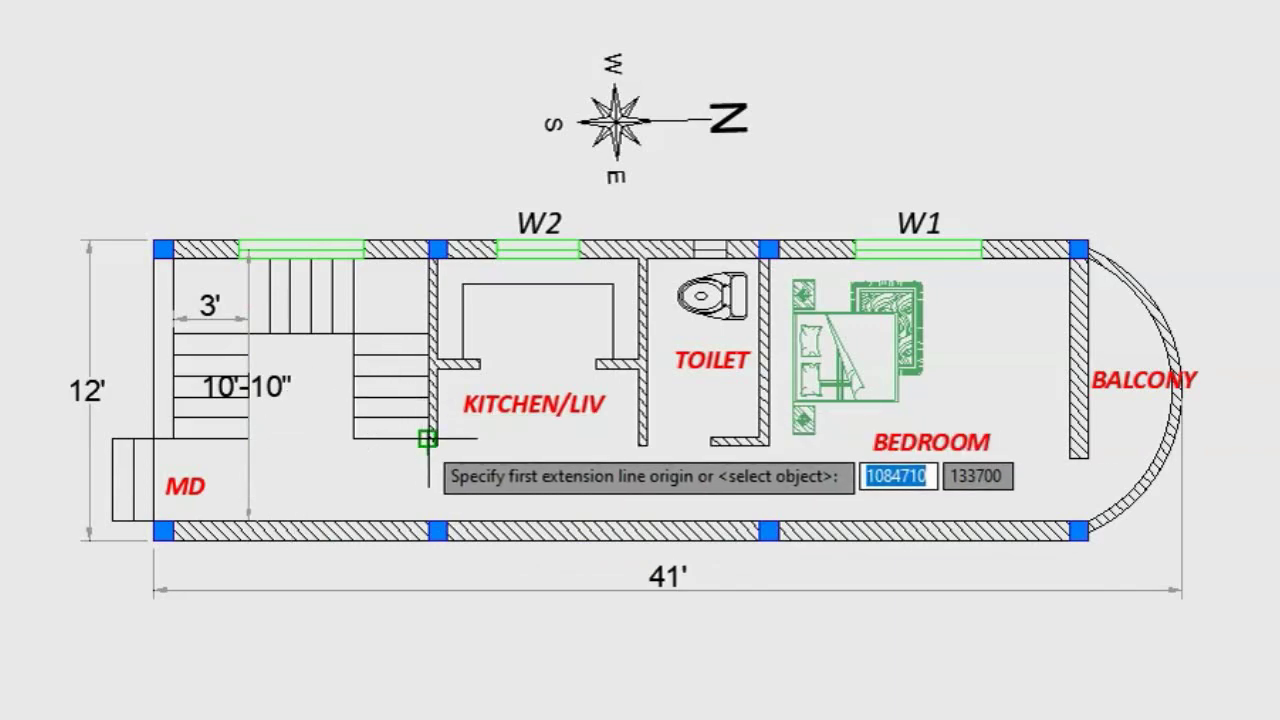
{"action": "left_click", "coordinate": [190, 422]}
{"action": "left_click", "coordinate": [171, 437]}
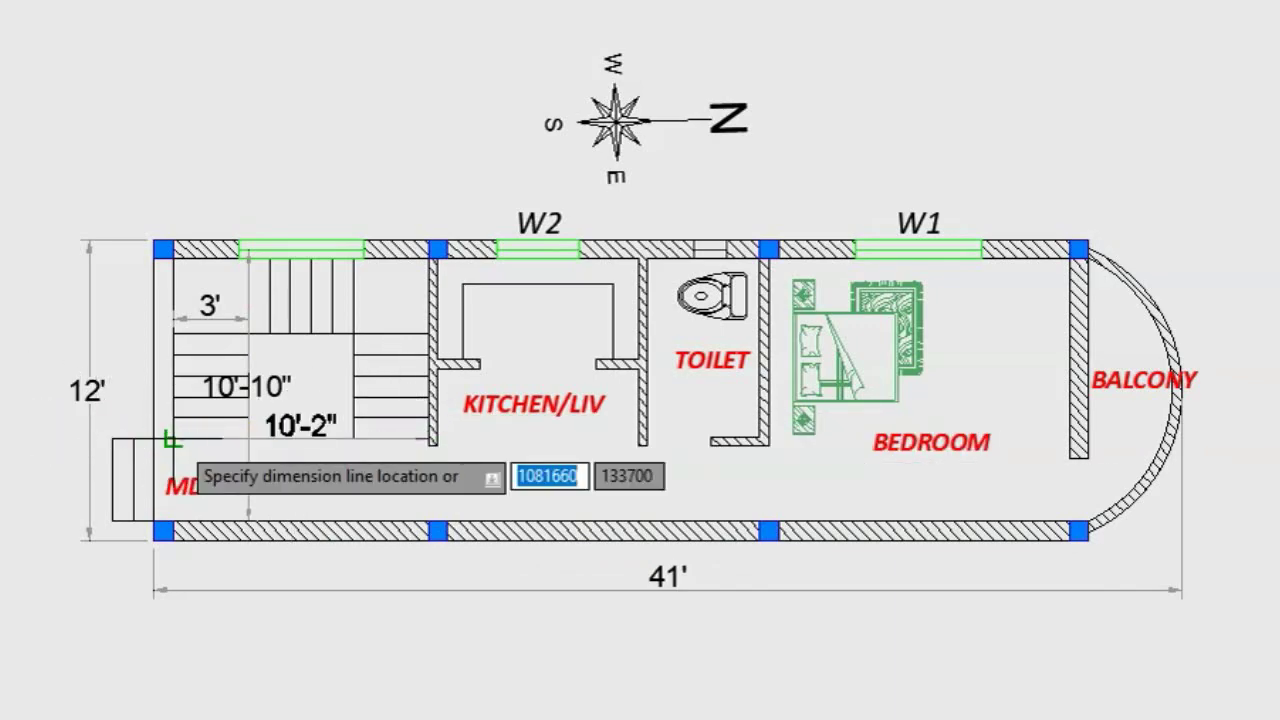
{"action": "left_click", "coordinate": [400, 415]}
{"action": "key", "text": "space"}
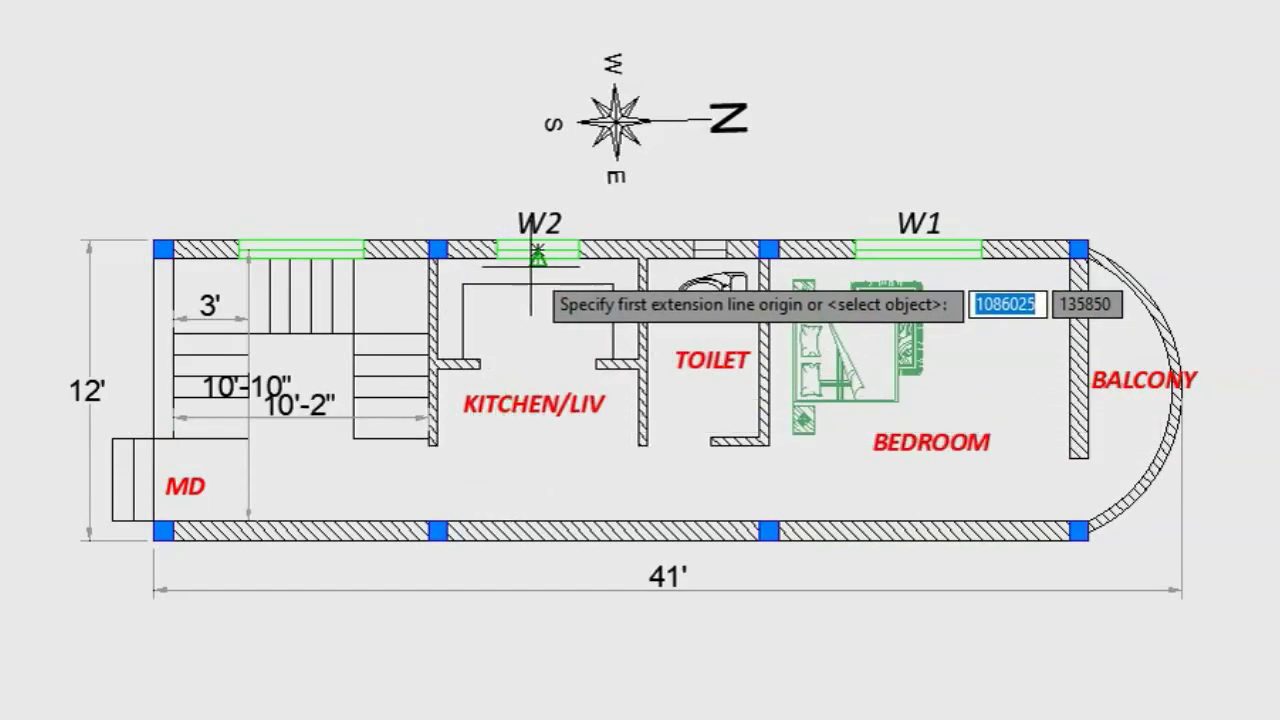
{"action": "left_click", "coordinate": [538, 255]}
{"action": "left_click", "coordinate": [540, 512]}
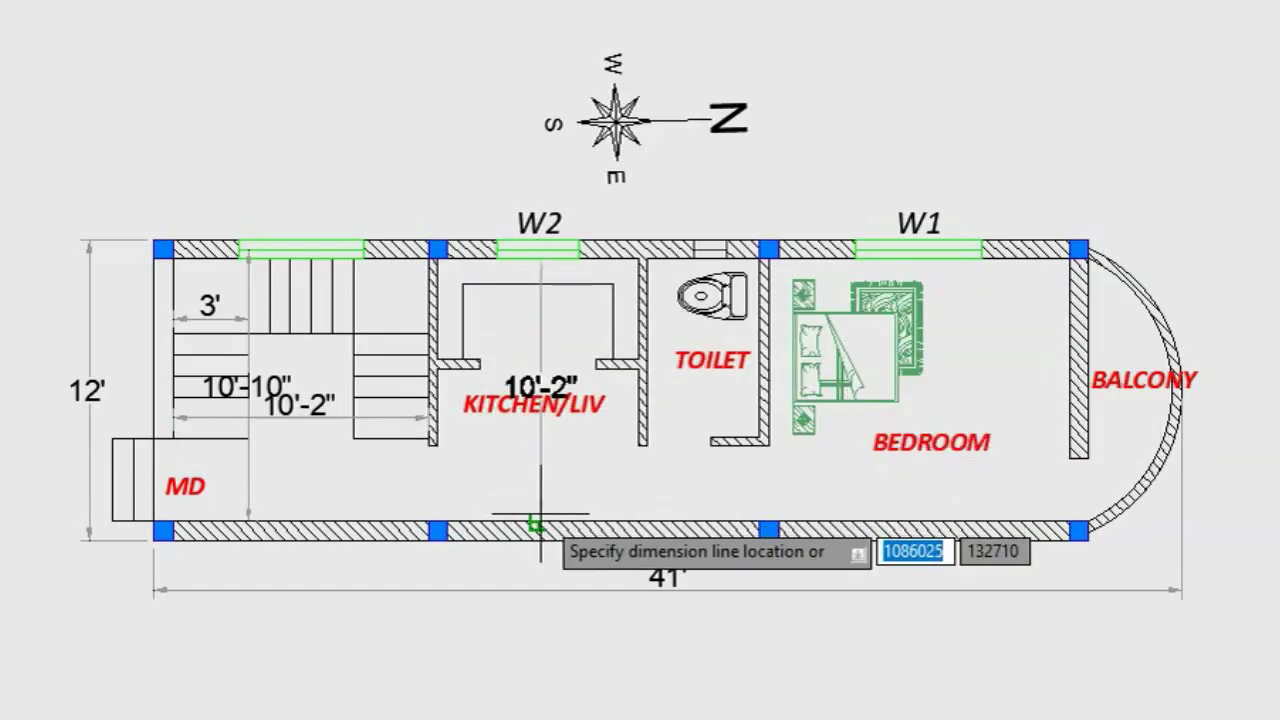
{"action": "left_click", "coordinate": [540, 510]}
{"action": "key", "text": "space"}
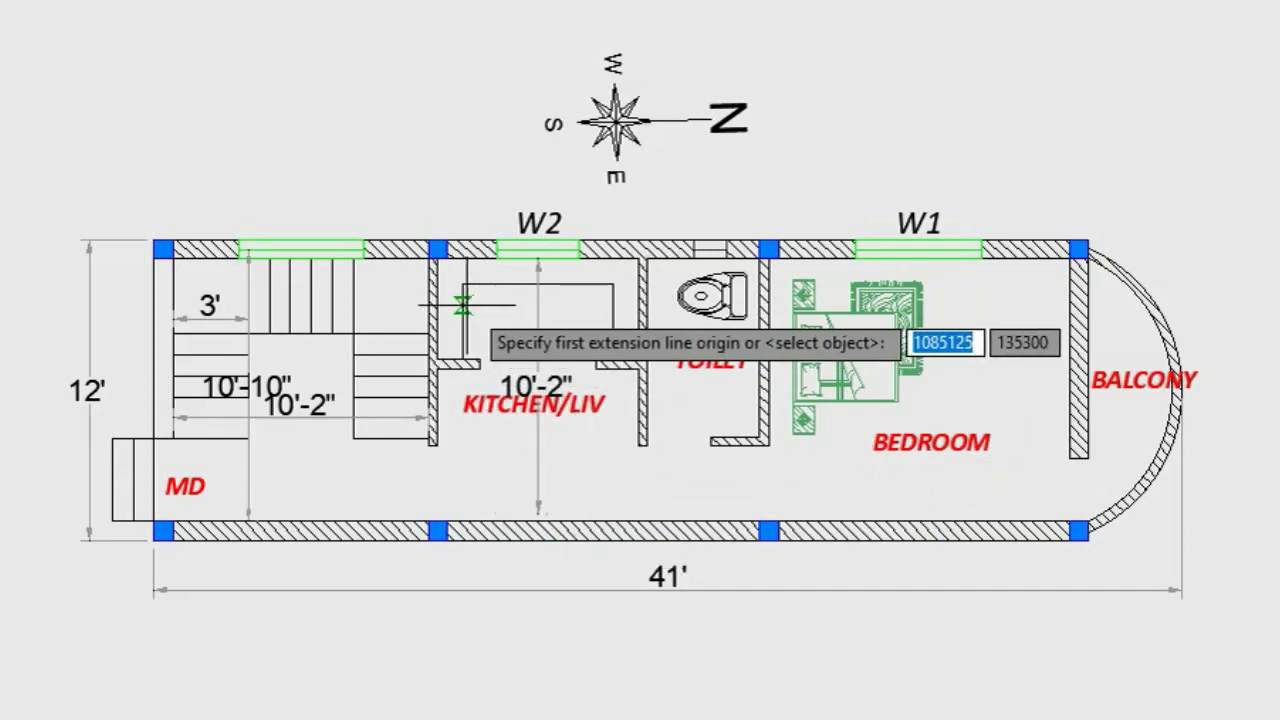
{"action": "left_click", "coordinate": [440, 308]}
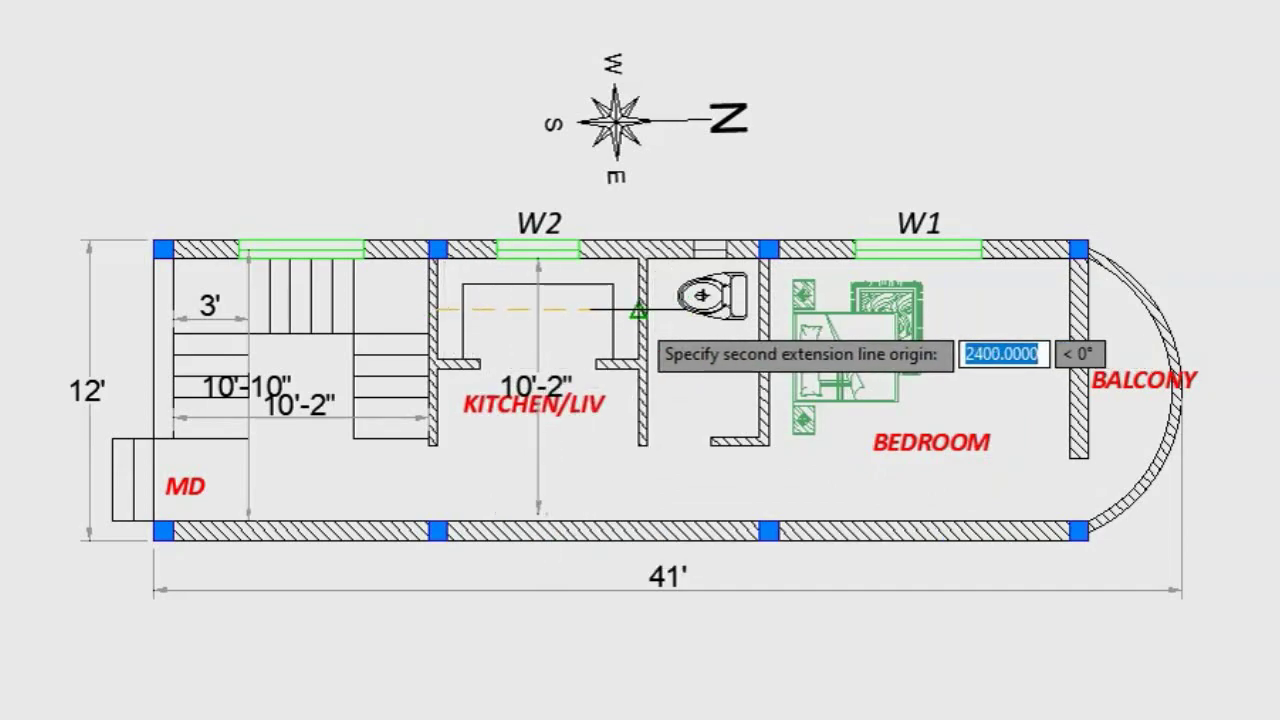
{"action": "left_click", "coordinate": [637, 311]}
{"action": "left_click", "coordinate": [635, 308]}
Dimension the toilet at 4'-5" wide and 7'-1" deep.
{"action": "key", "text": "space"}
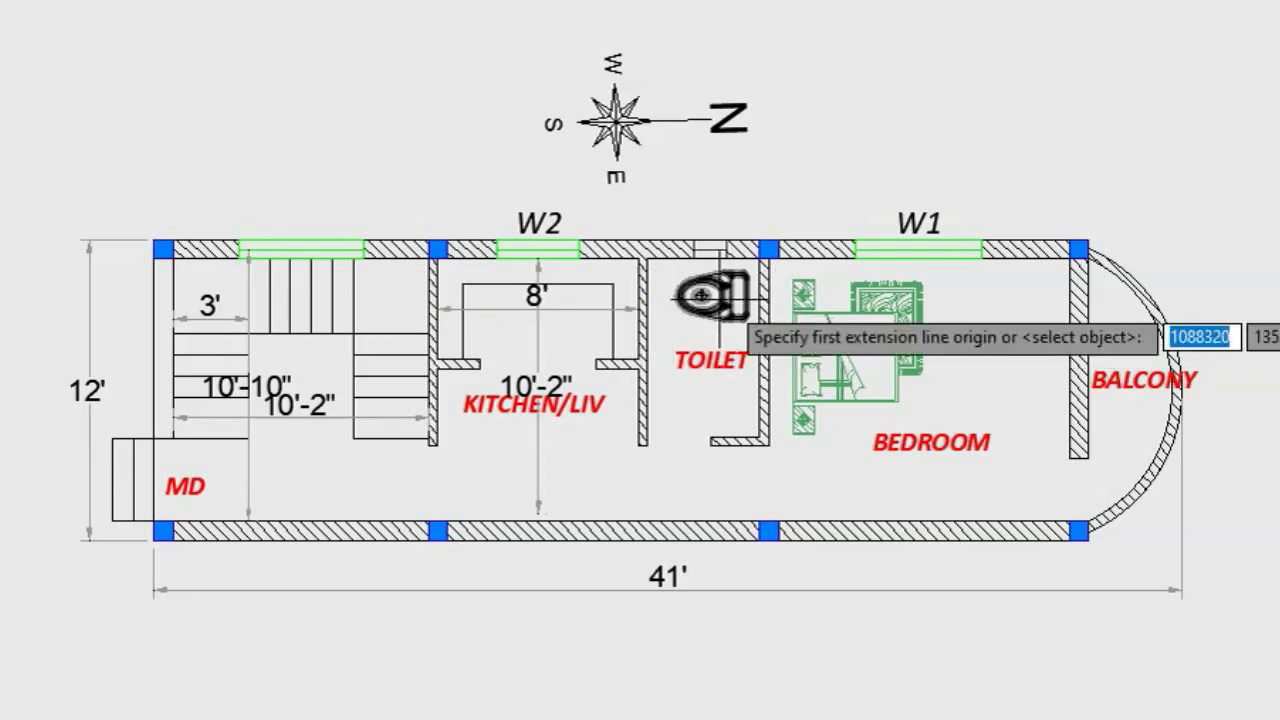
{"action": "left_click", "coordinate": [700, 292]}
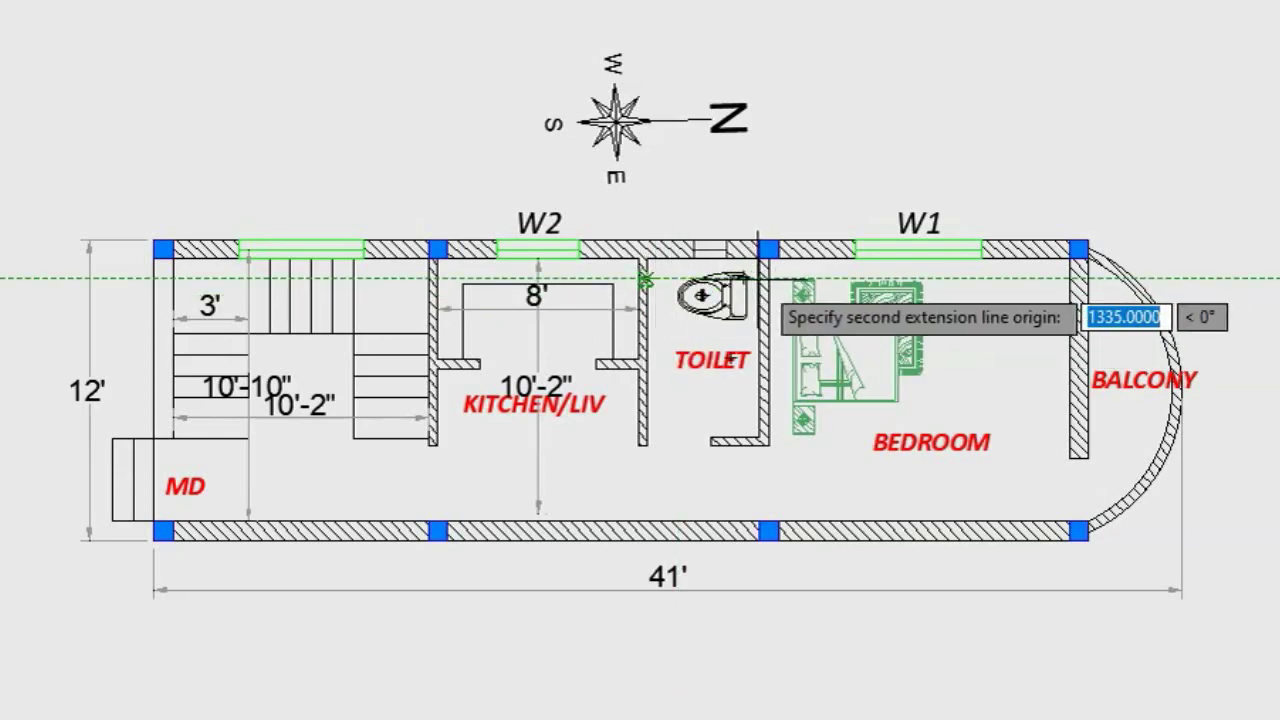
{"action": "left_click", "coordinate": [760, 279]}
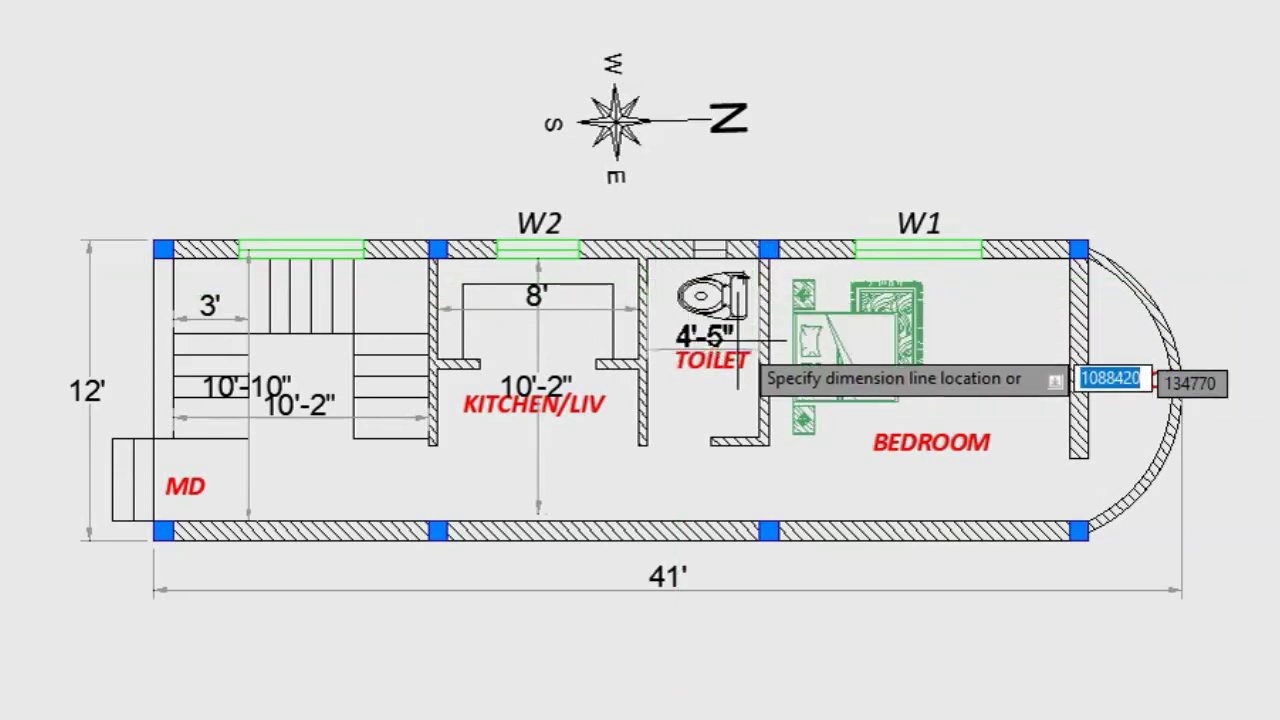
{"action": "left_click", "coordinate": [745, 276]}
{"action": "key", "text": "space"}
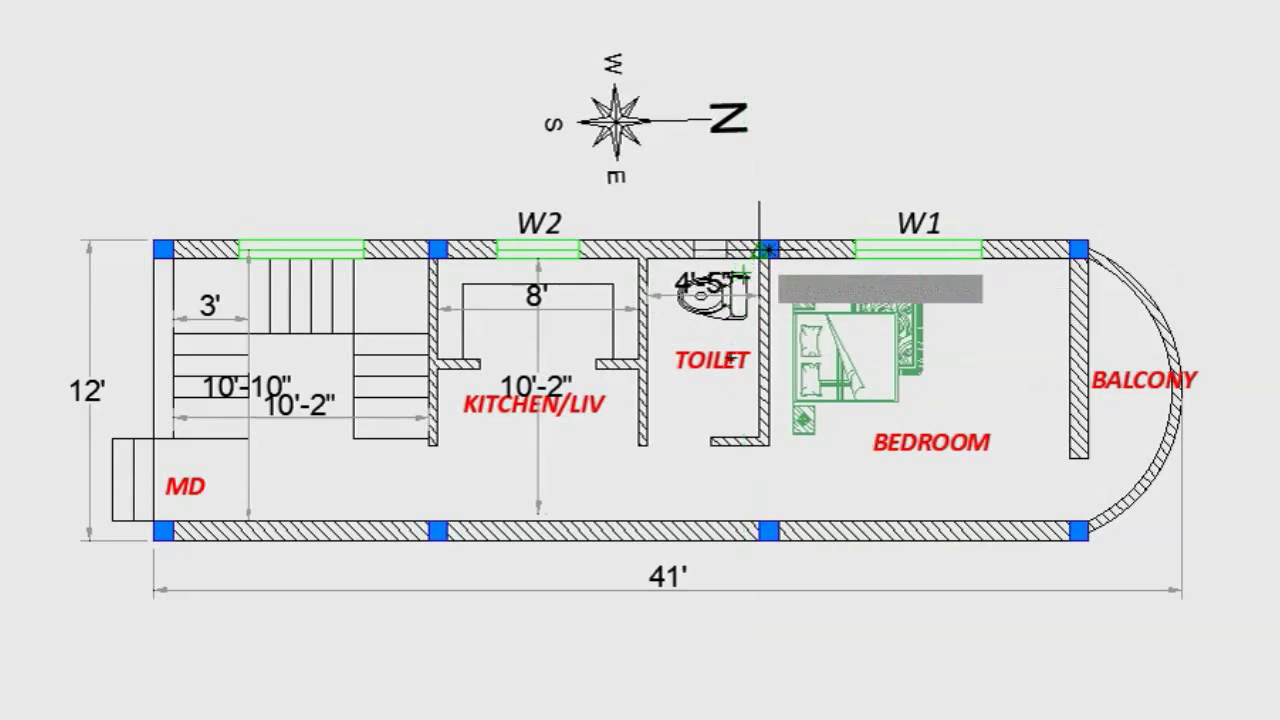
{"action": "left_click", "coordinate": [746, 274]}
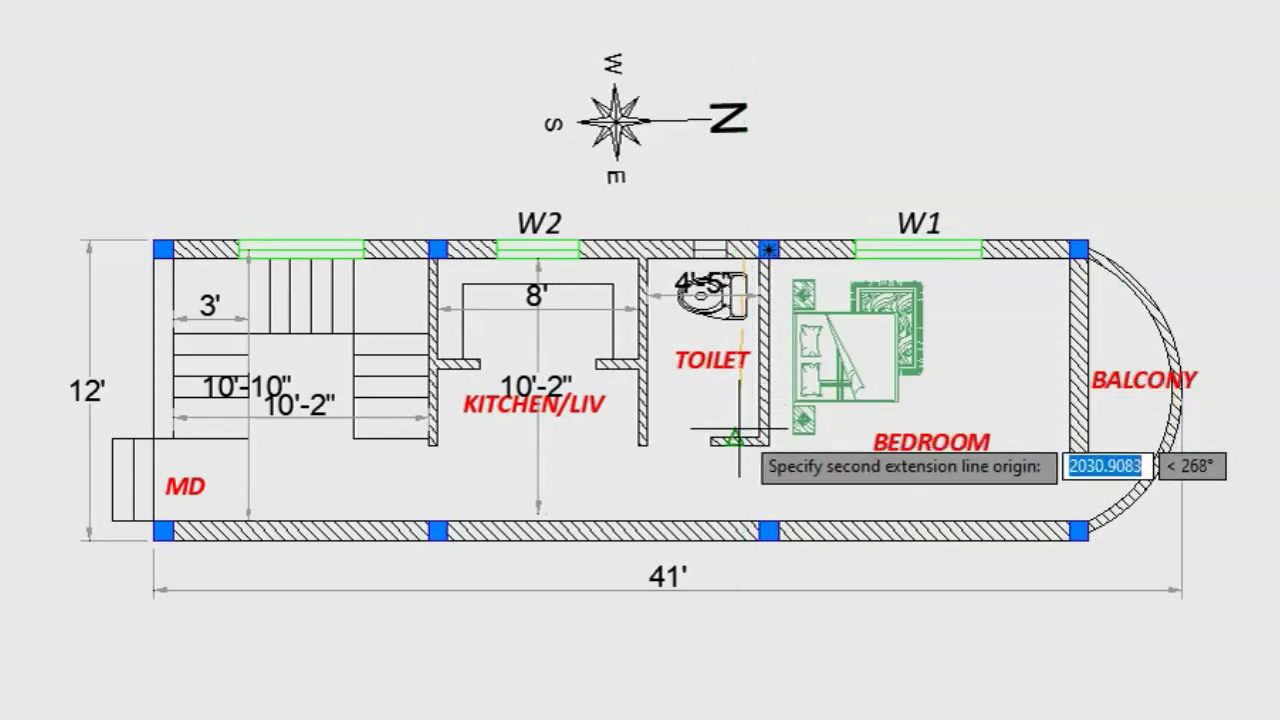
{"action": "left_click", "coordinate": [746, 446]}
{"action": "left_click", "coordinate": [752, 398]}
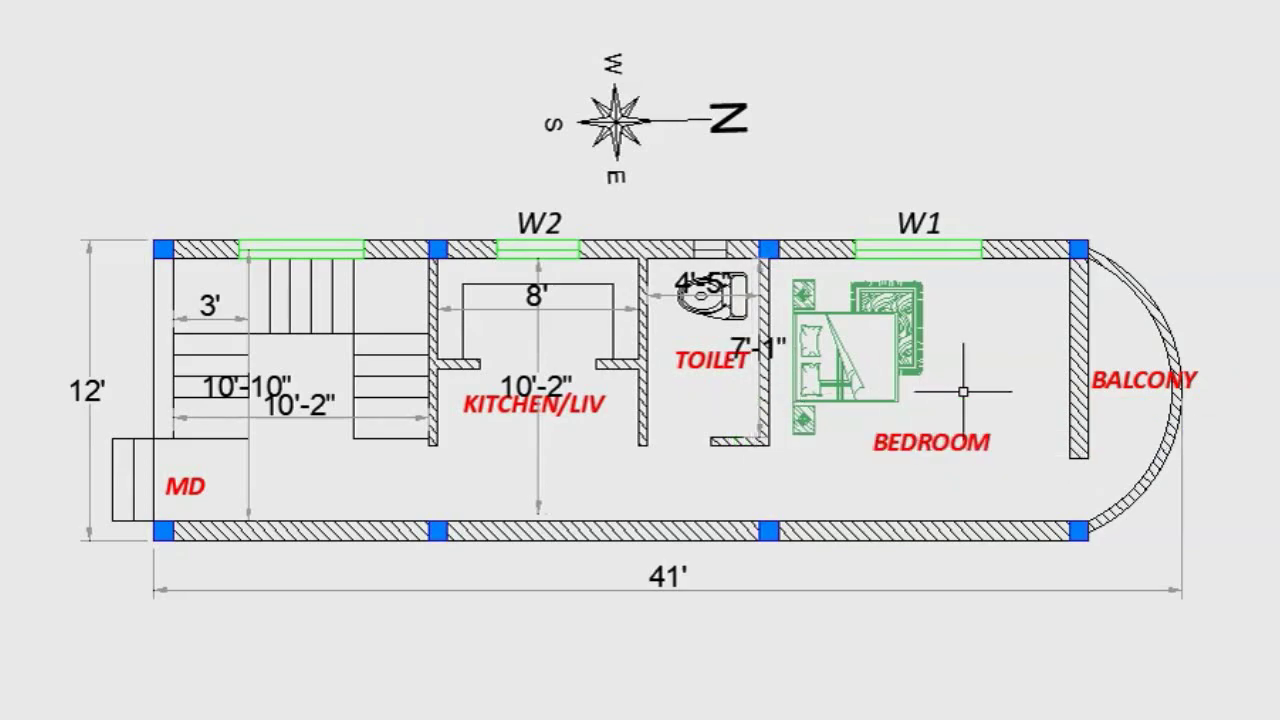
Add a 3' dimension for the gap between the toilet wall and the outer wall.
{"action": "key", "text": "space"}
{"action": "scroll", "coordinate": [724, 458], "scroll_direction": "up", "scroll_amount": 2}
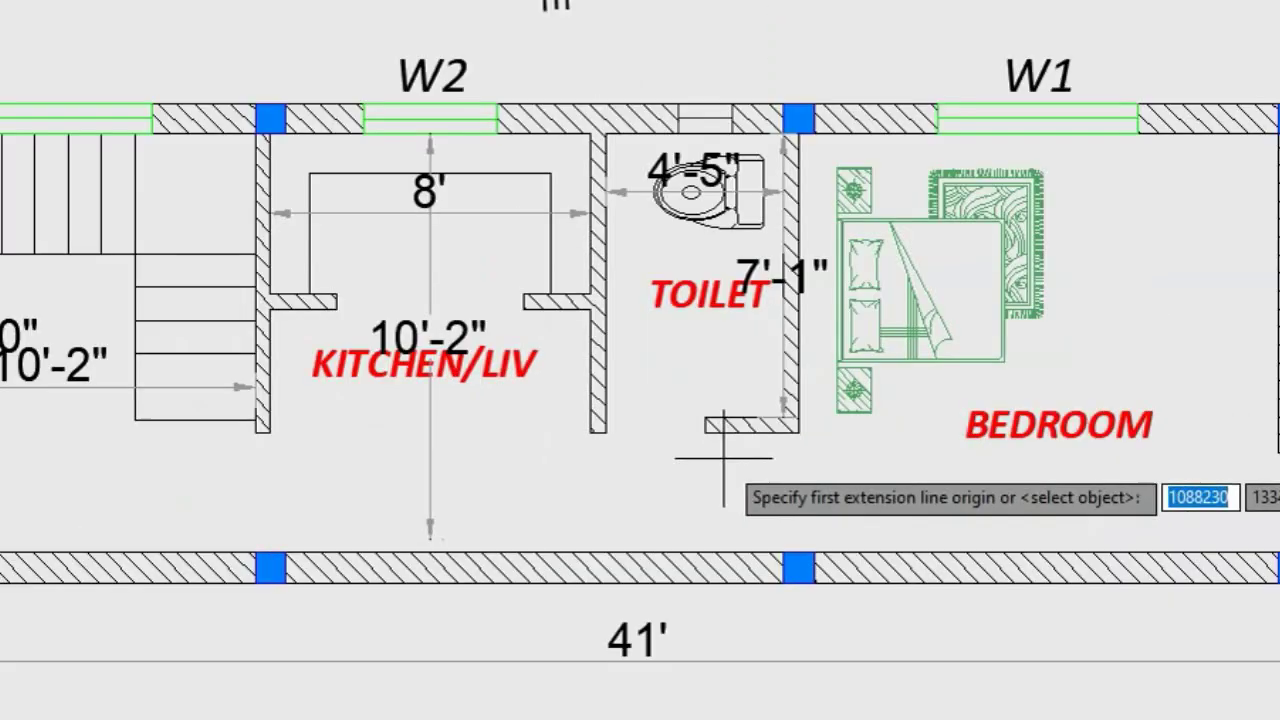
{"action": "left_click", "coordinate": [777, 433]}
{"action": "key", "text": "Escape"}
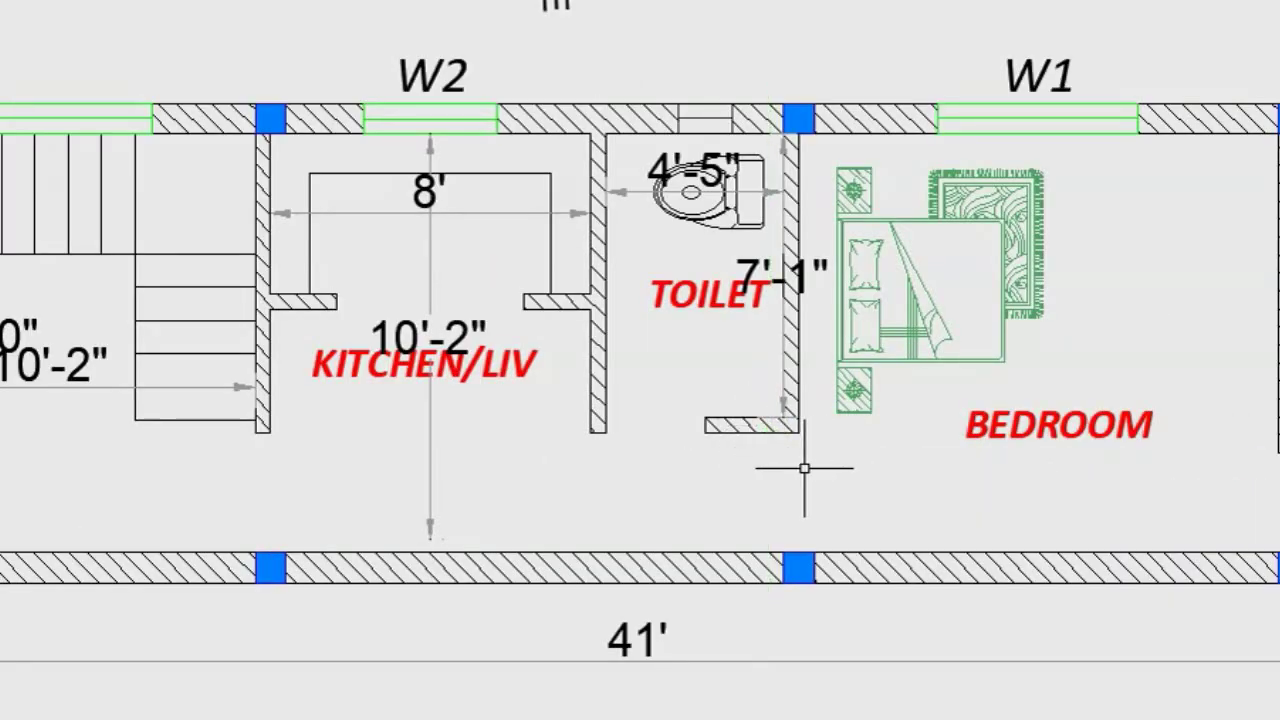
{"action": "key", "text": "space"}
{"action": "left_click", "coordinate": [768, 434]}
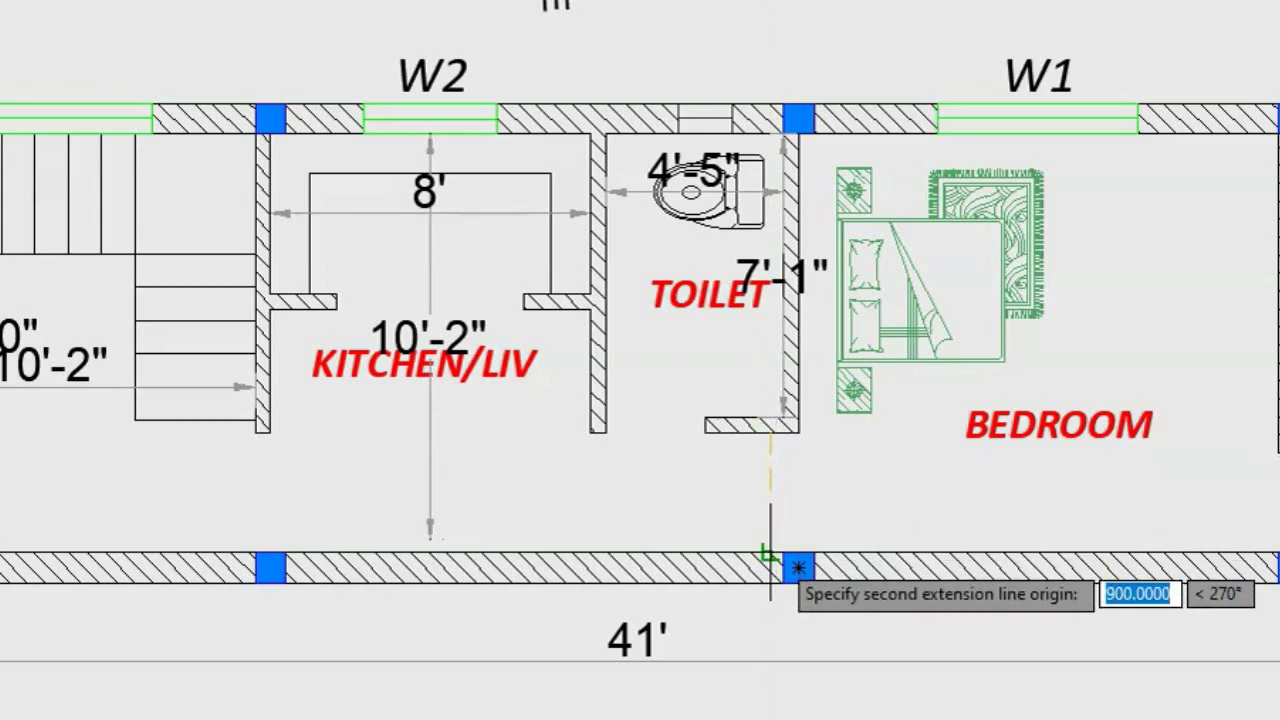
{"action": "left_click", "coordinate": [768, 553]}
{"action": "left_click", "coordinate": [770, 555]}
Add a 10'-6" depth dimension between the bedroom's upper and lower walls.
{"action": "scroll", "coordinate": [826, 487], "scroll_direction": "down", "scroll_amount": 3}
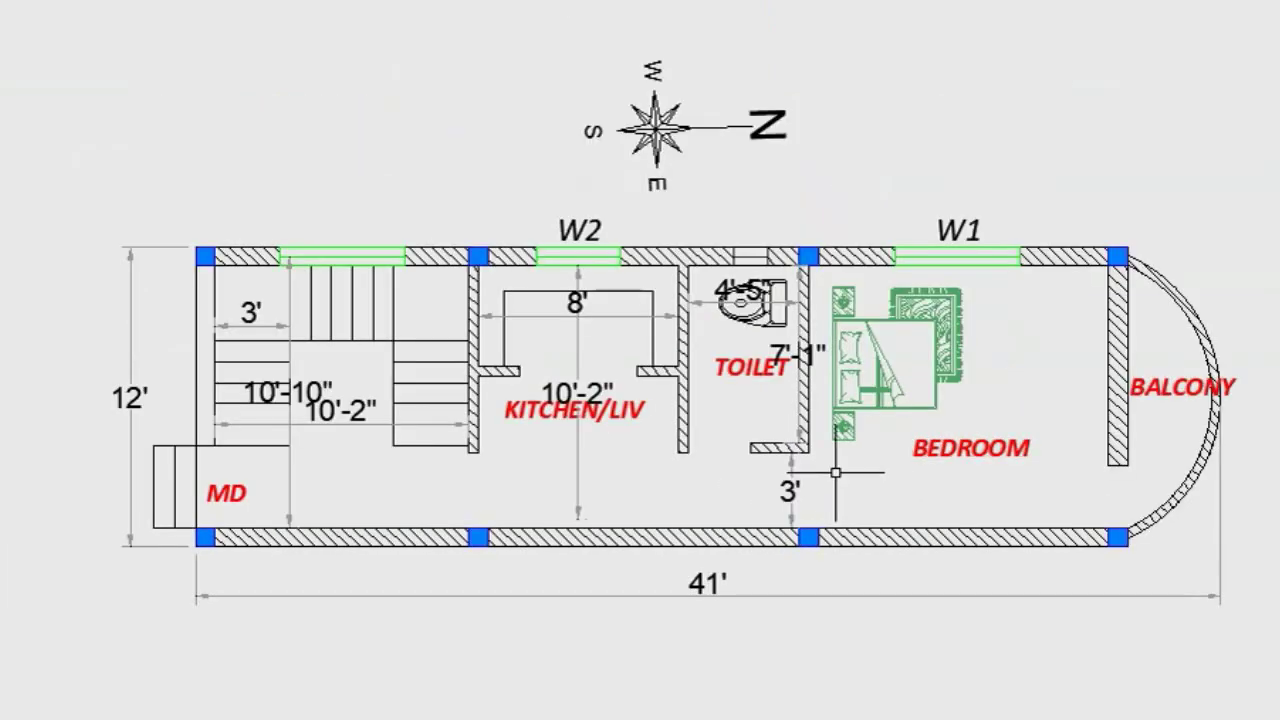
{"action": "middle_click_drag", "start_coordinate": [826, 480], "coordinate": [826, 468]}
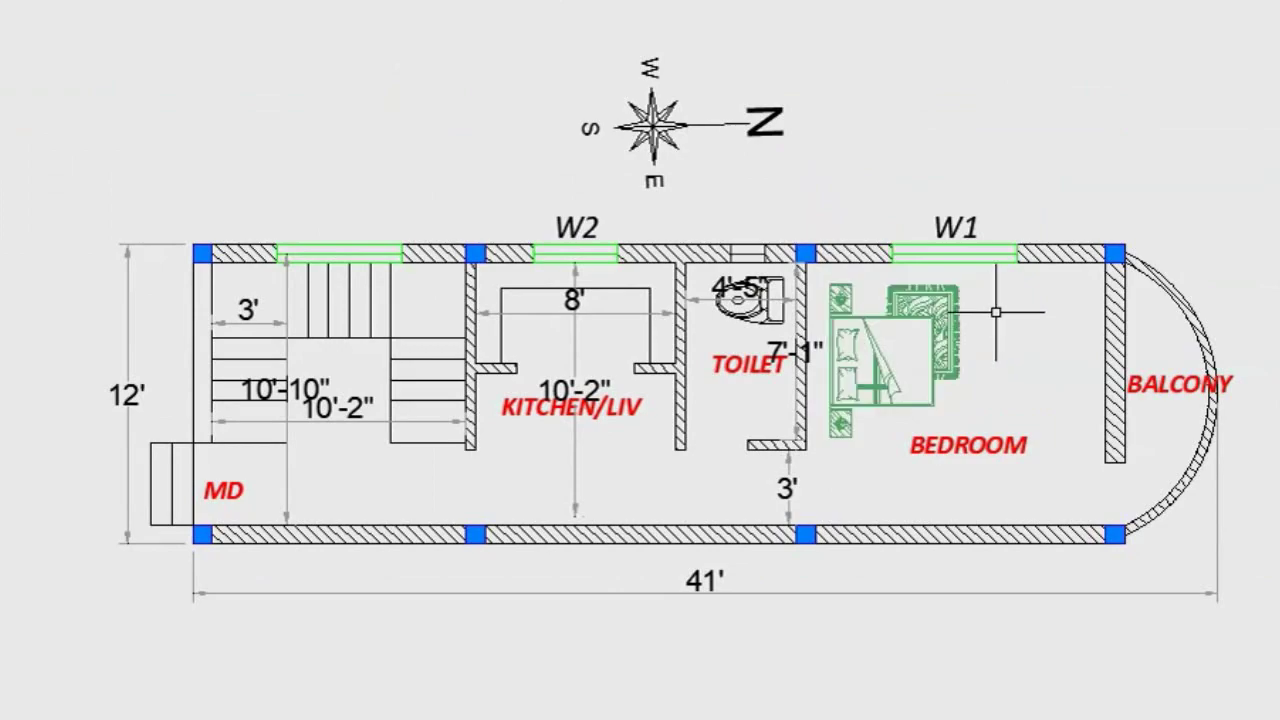
{"action": "key", "text": "space"}
{"action": "left_click", "coordinate": [1050, 262]}
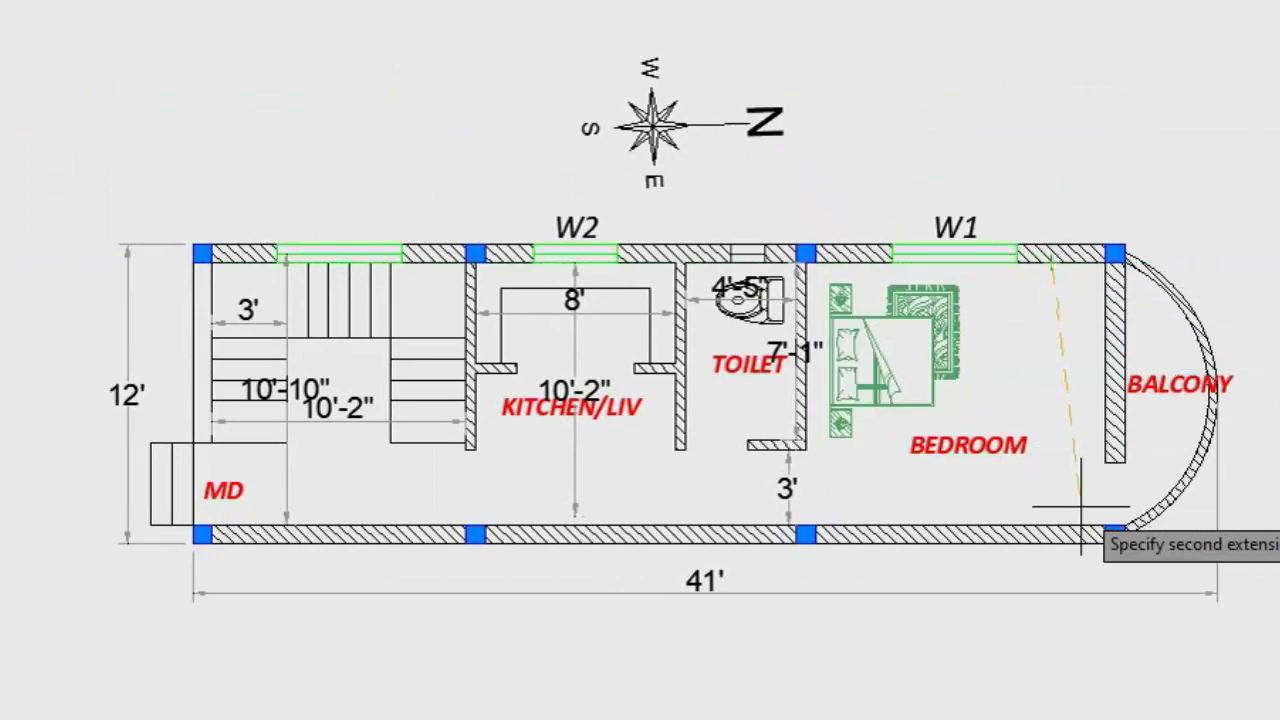
{"action": "left_click", "coordinate": [1050, 527]}
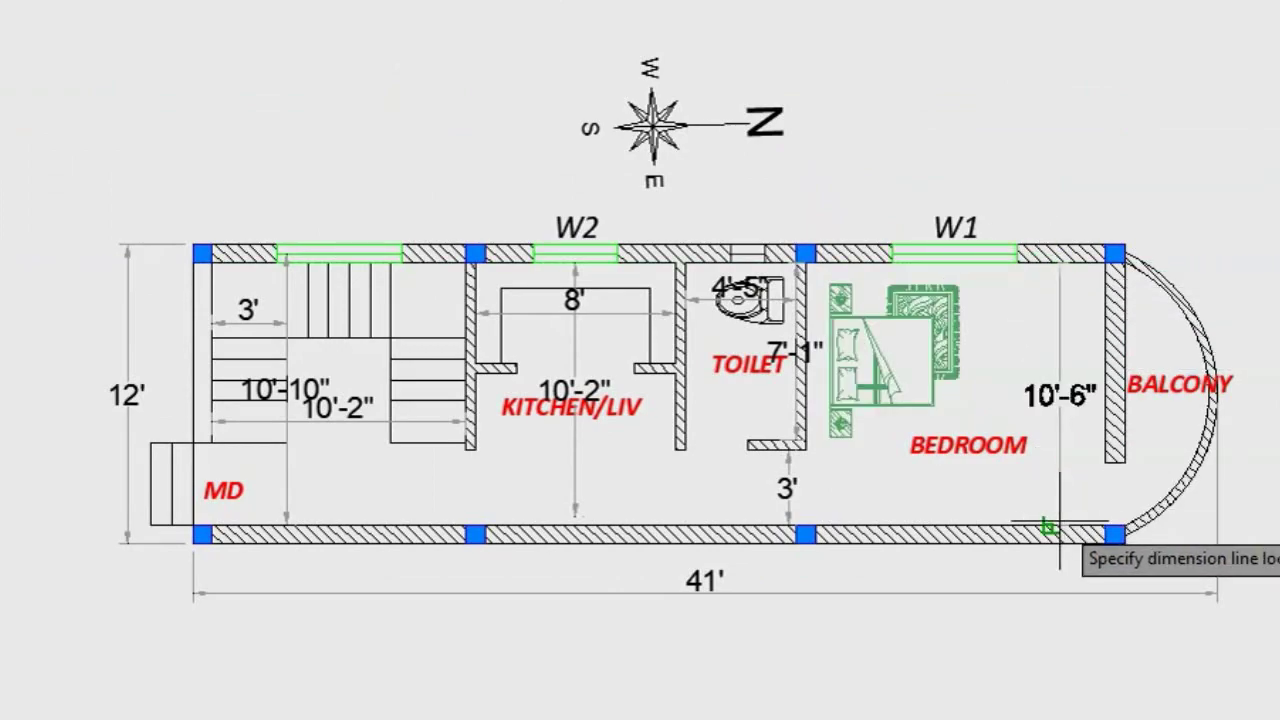
{"action": "left_click", "coordinate": [1050, 527]}
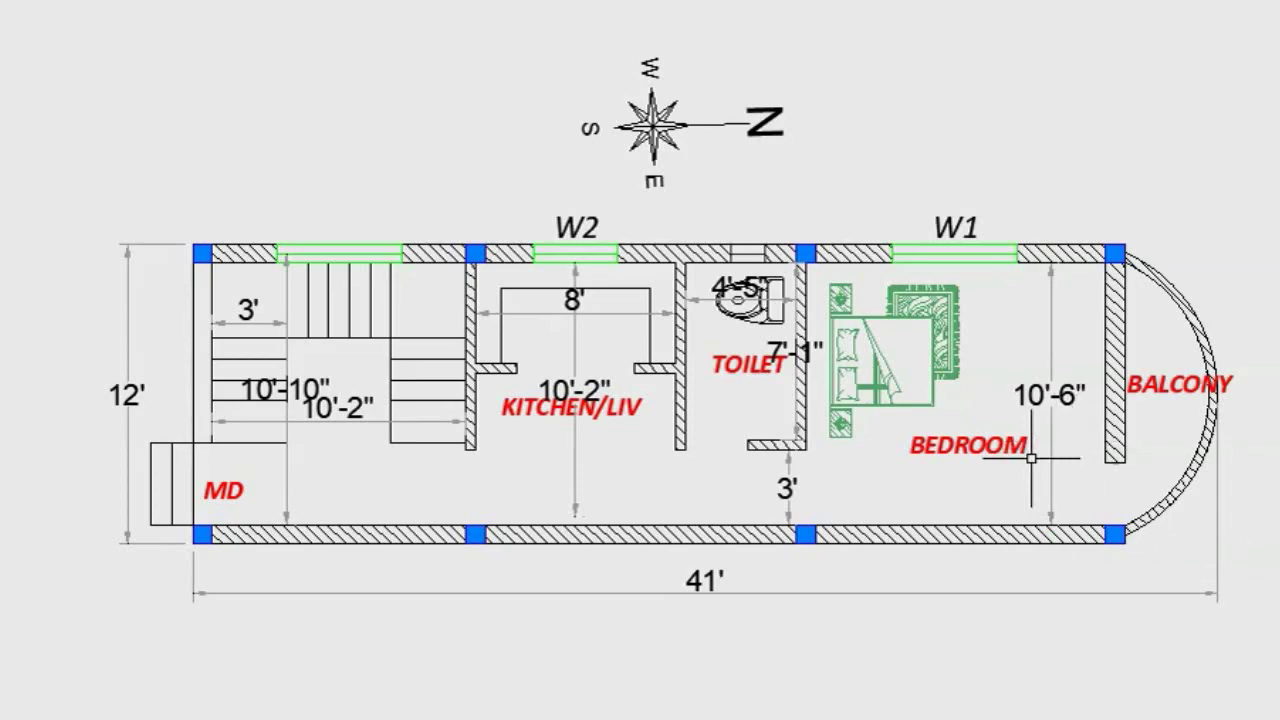
Add a 12' width dimension across the bedroom from left to right wall.
{"action": "key", "text": "space"}
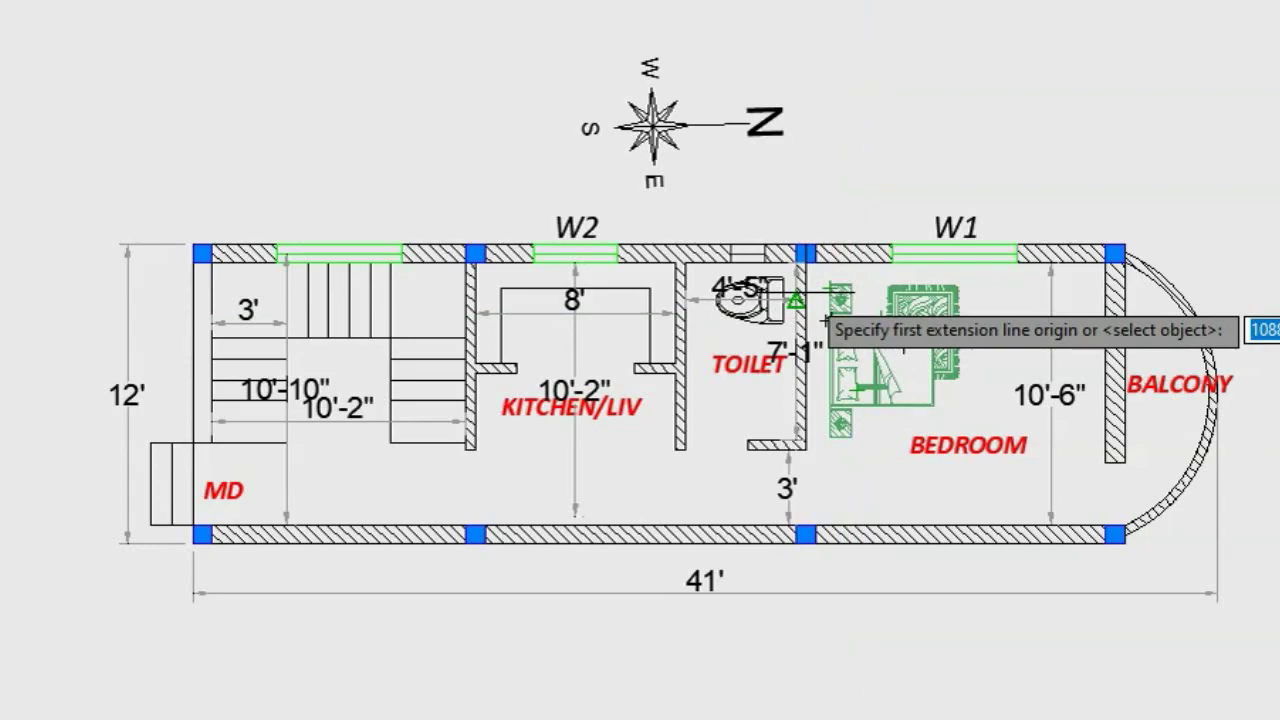
{"action": "scroll", "coordinate": [826, 320], "scroll_direction": "up", "scroll_amount": 3}
{"action": "left_click", "coordinate": [853, 296]}
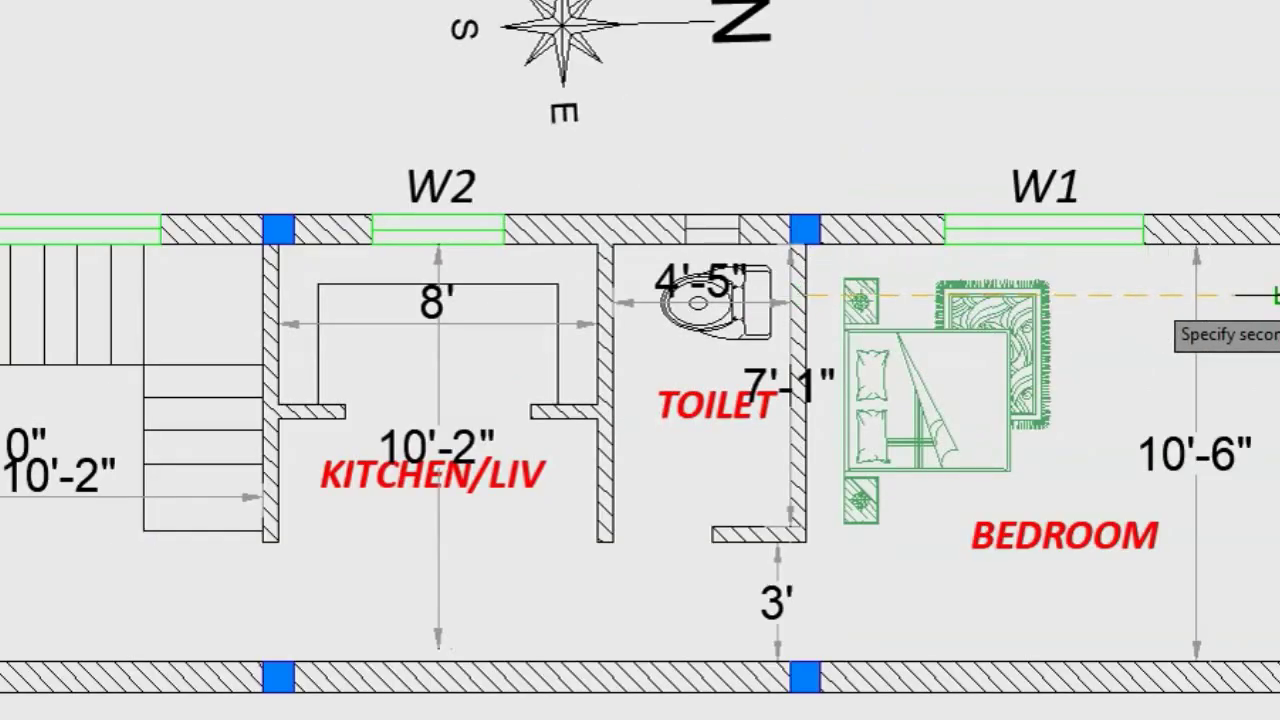
{"action": "left_click", "coordinate": [1272, 296]}
{"action": "left_click", "coordinate": [1255, 294]}
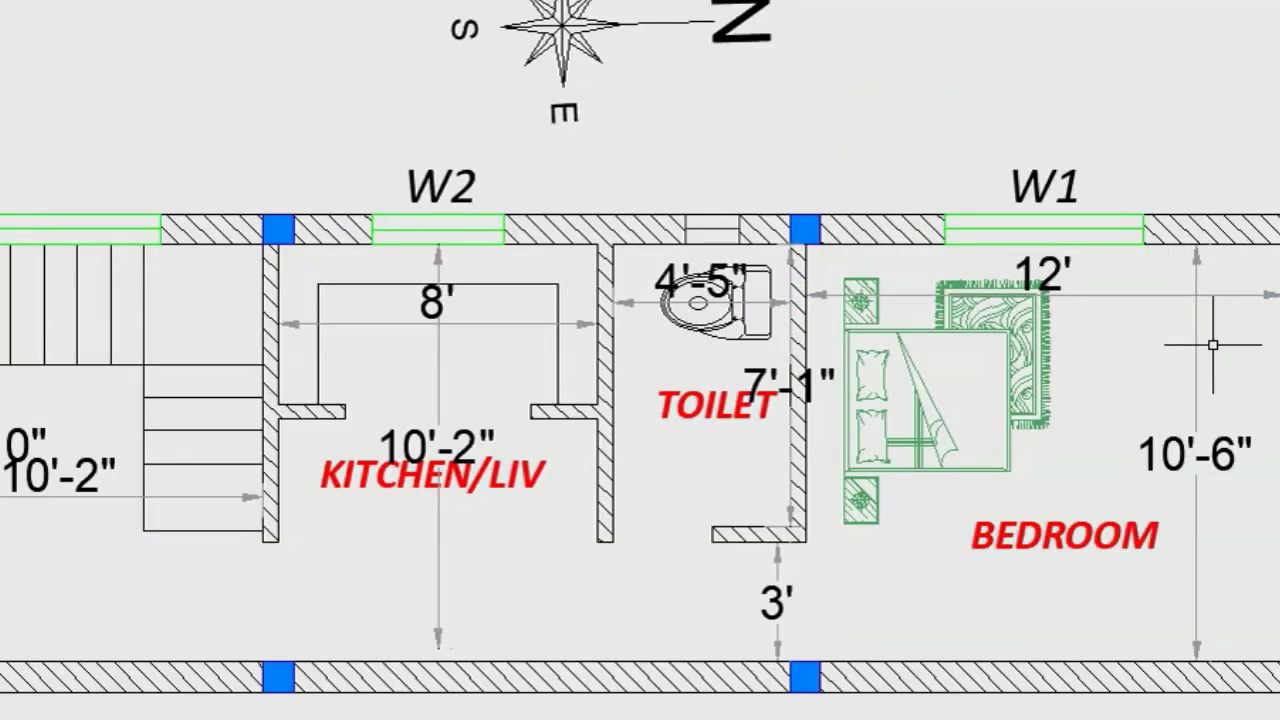
{"action": "scroll", "coordinate": [1212, 345], "scroll_direction": "down", "scroll_amount": 2}
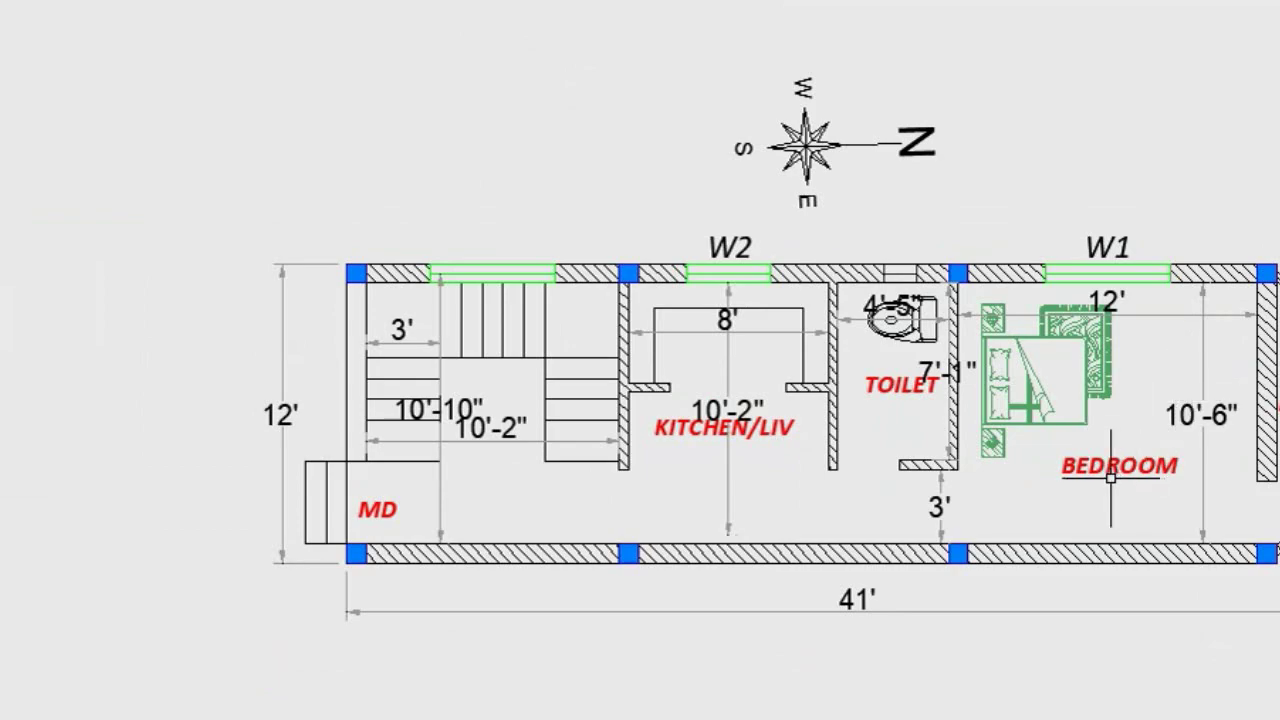
{"action": "scroll", "coordinate": [770, 522], "scroll_direction": "up", "scroll_amount": 2}
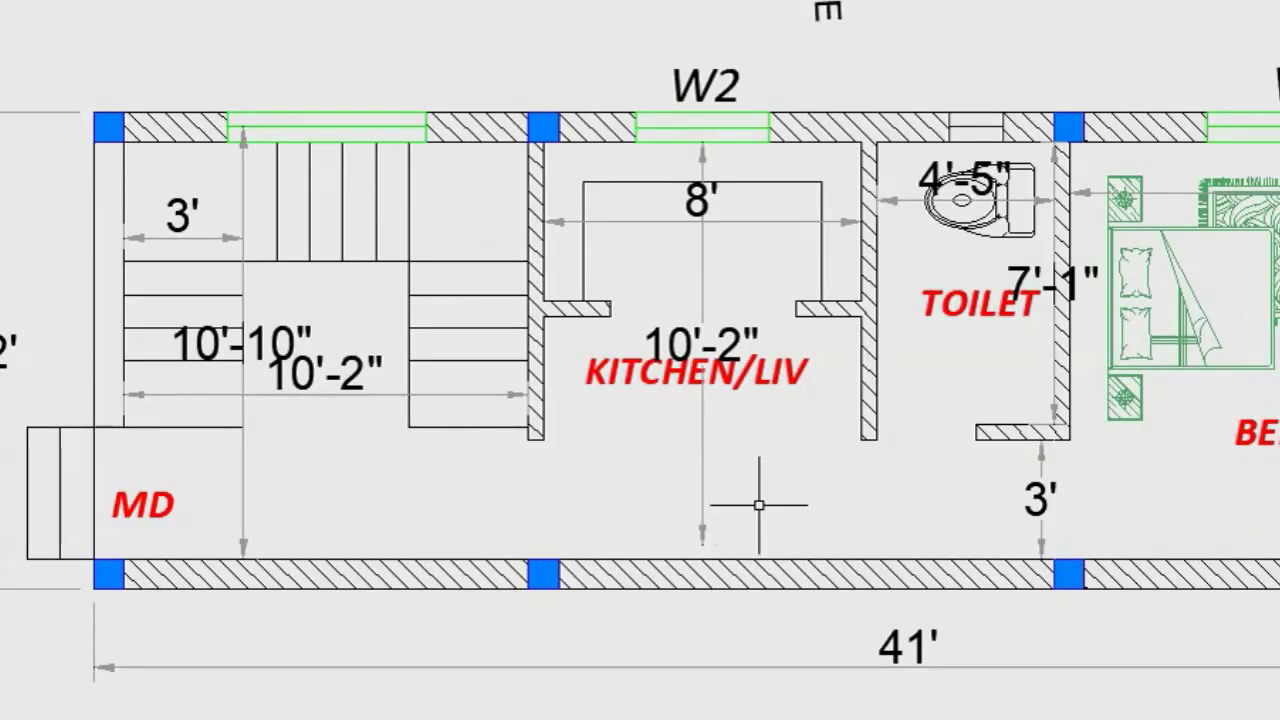
Stretch the kitchen's vertical dimension onto the lower wall so it reads 10'-6".
{"action": "scroll", "coordinate": [760, 514], "scroll_direction": "up", "scroll_amount": 2}
{"action": "scroll", "coordinate": [715, 294], "scroll_direction": "down", "scroll_amount": 2}
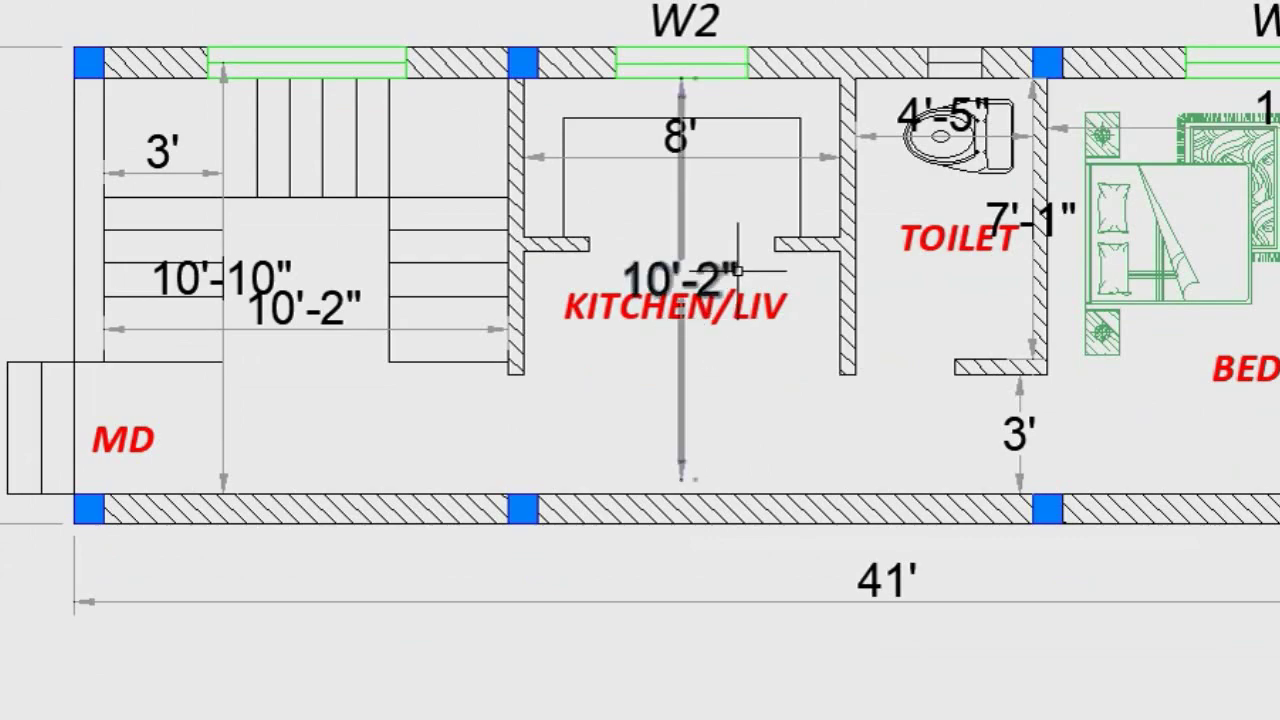
{"action": "left_click", "coordinate": [681, 400]}
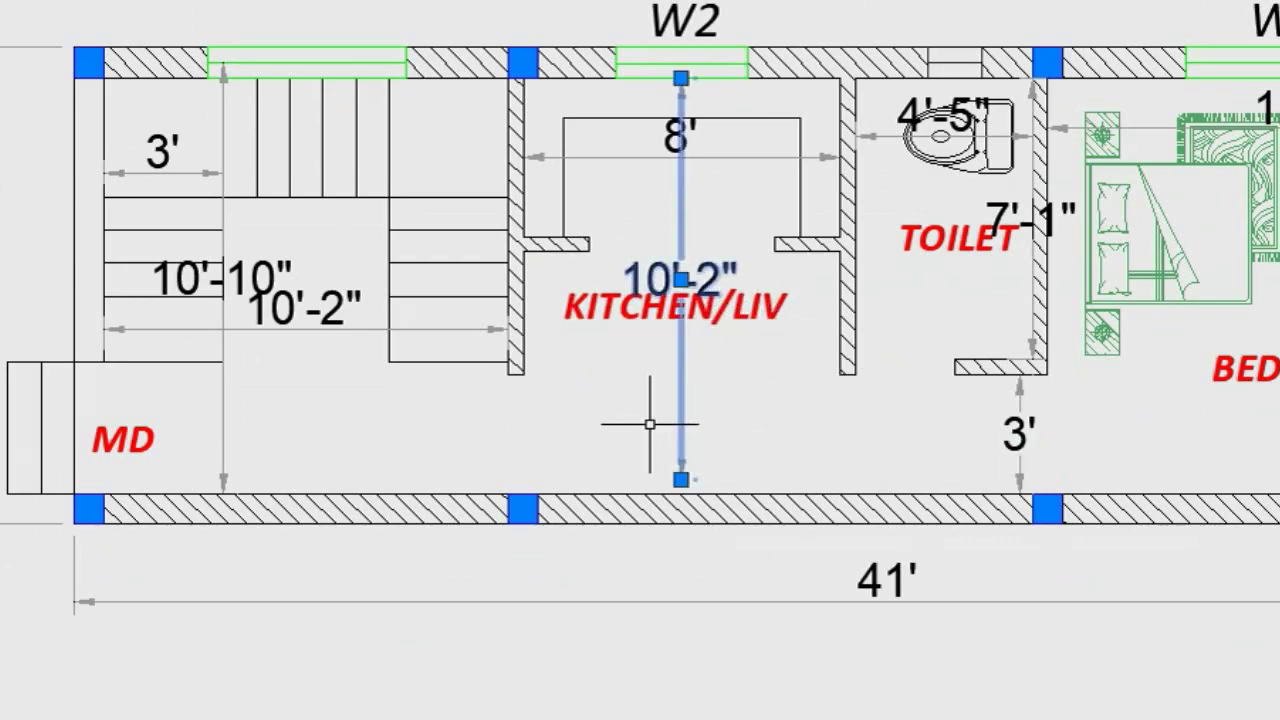
{"action": "scroll", "coordinate": [677, 503], "scroll_direction": "up", "scroll_amount": 2}
{"action": "scroll", "coordinate": [669, 555], "scroll_direction": "up", "scroll_amount": 2}
{"action": "left_click", "coordinate": [655, 563]}
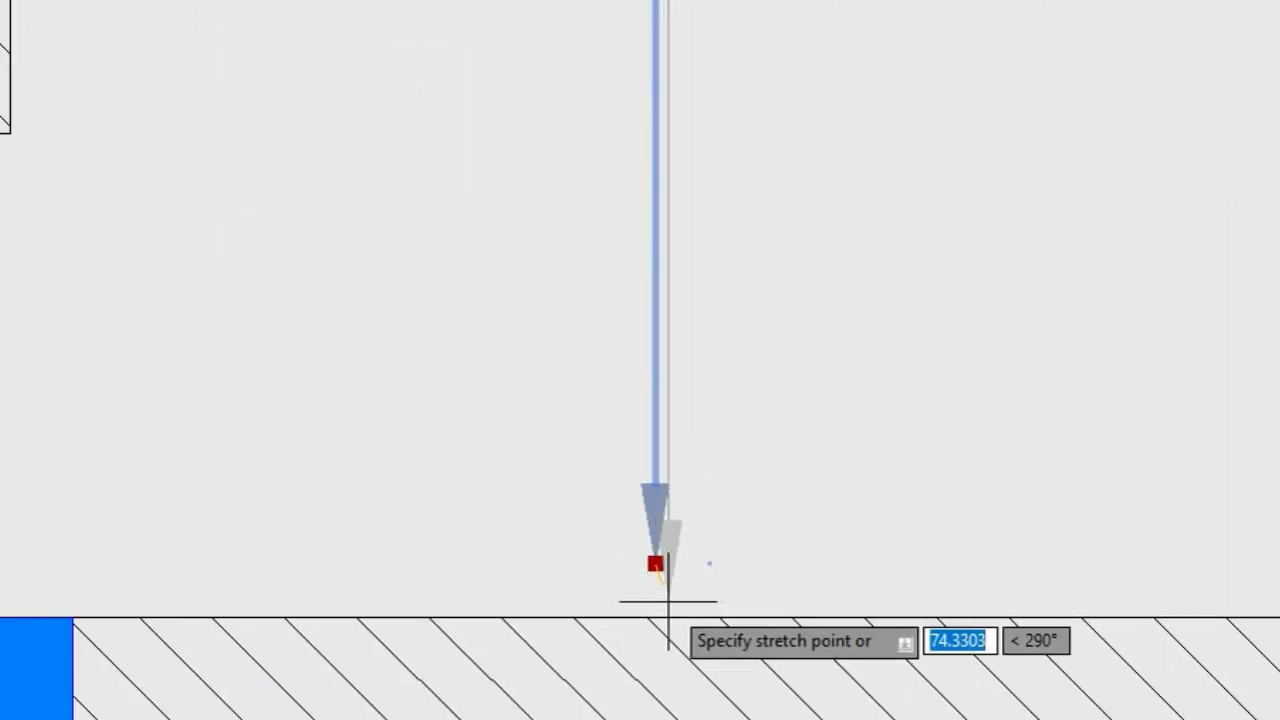
{"action": "left_click", "coordinate": [655, 617]}
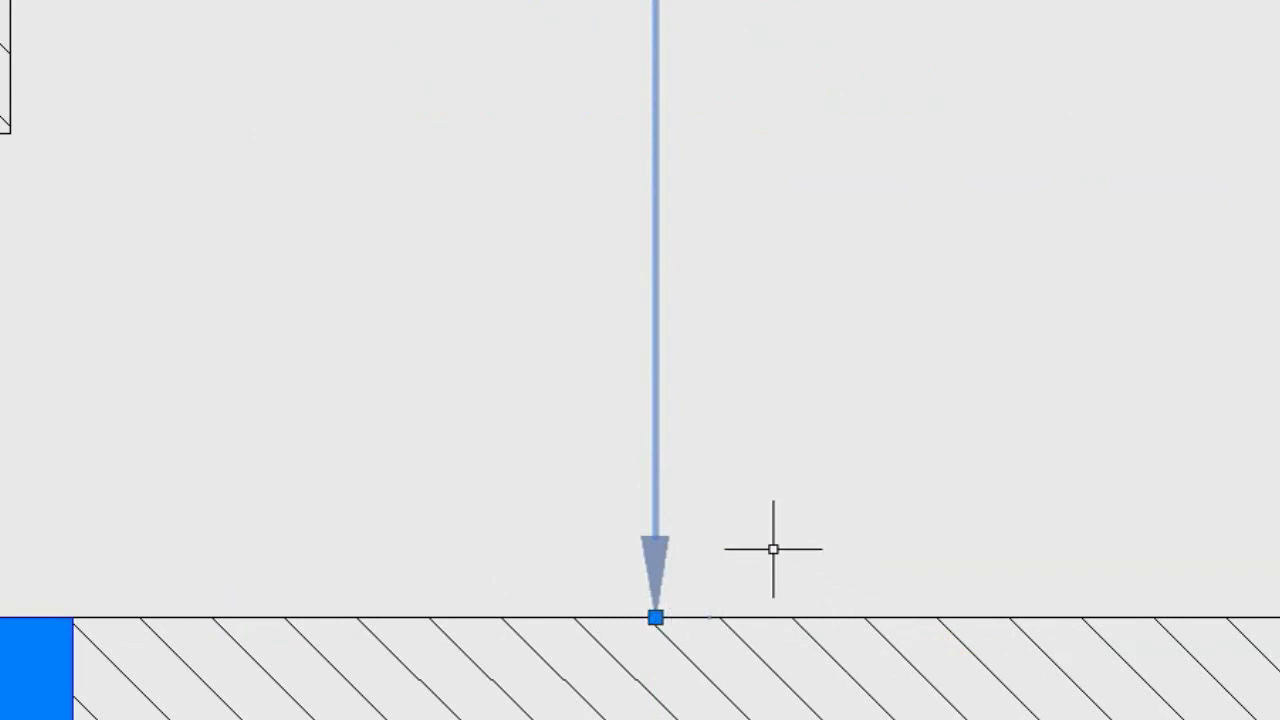
{"action": "key", "text": "Return"}
{"action": "scroll", "coordinate": [766, 543], "scroll_direction": "down", "scroll_amount": 3}
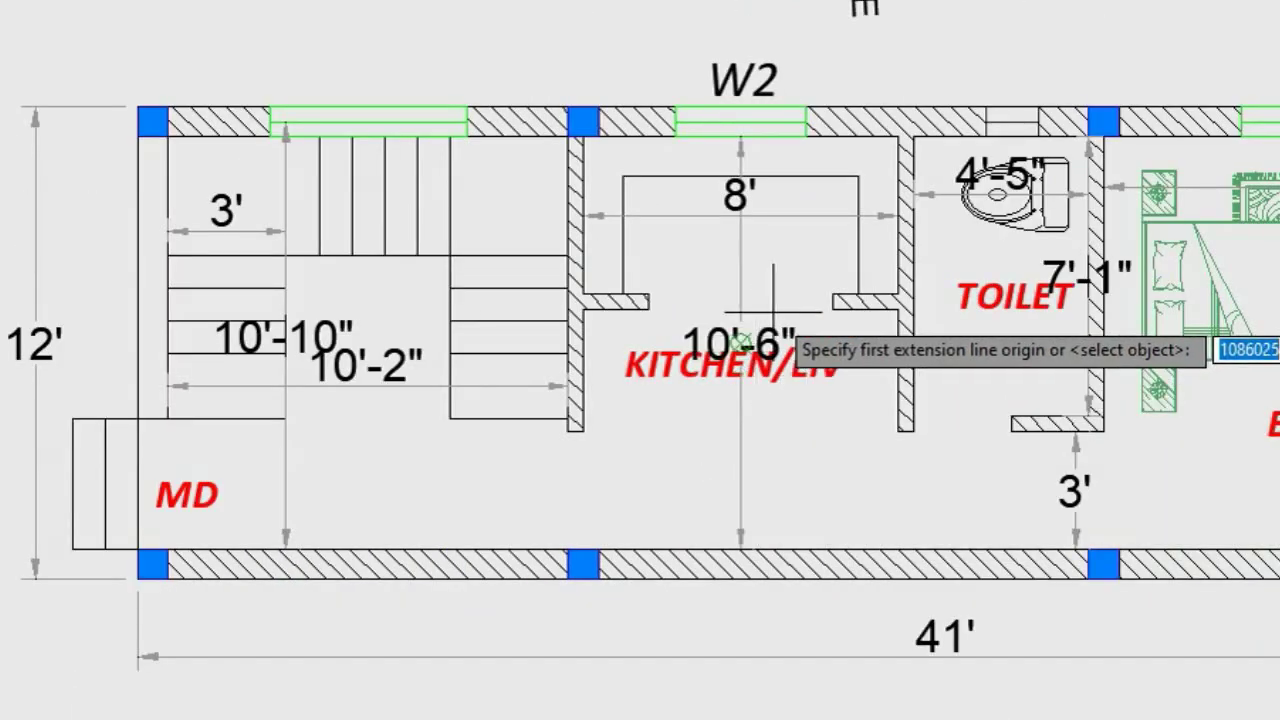
{"action": "key", "text": "Escape"}
Snap the stair dimension's top end onto the upper wall so it reads 10'-6".
{"action": "scroll", "coordinate": [308, 165], "scroll_direction": "up", "scroll_amount": 2}
{"action": "left_click", "coordinate": [280, 151]}
{"action": "left_click", "coordinate": [262, 150]}
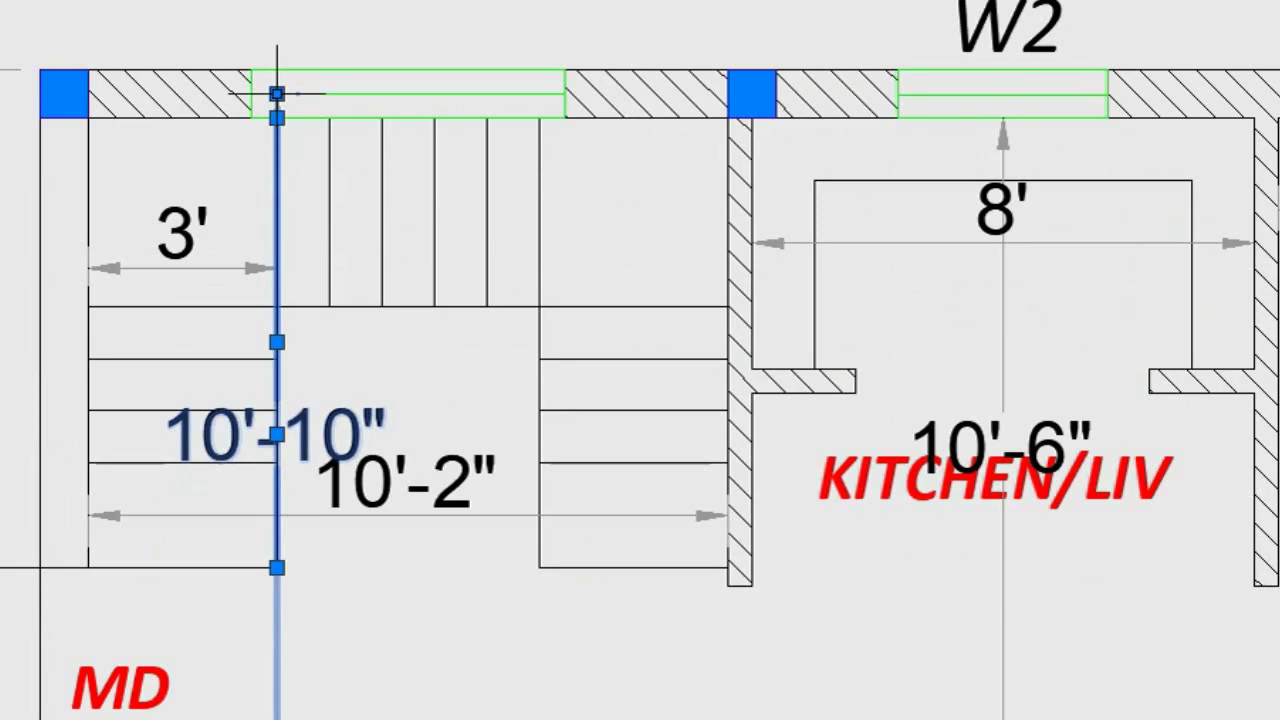
{"action": "left_click", "coordinate": [274, 94]}
{"action": "left_click", "coordinate": [275, 120]}
{"action": "key", "text": "Escape"}
{"action": "scroll", "coordinate": [277, 123], "scroll_direction": "up", "scroll_amount": 2}
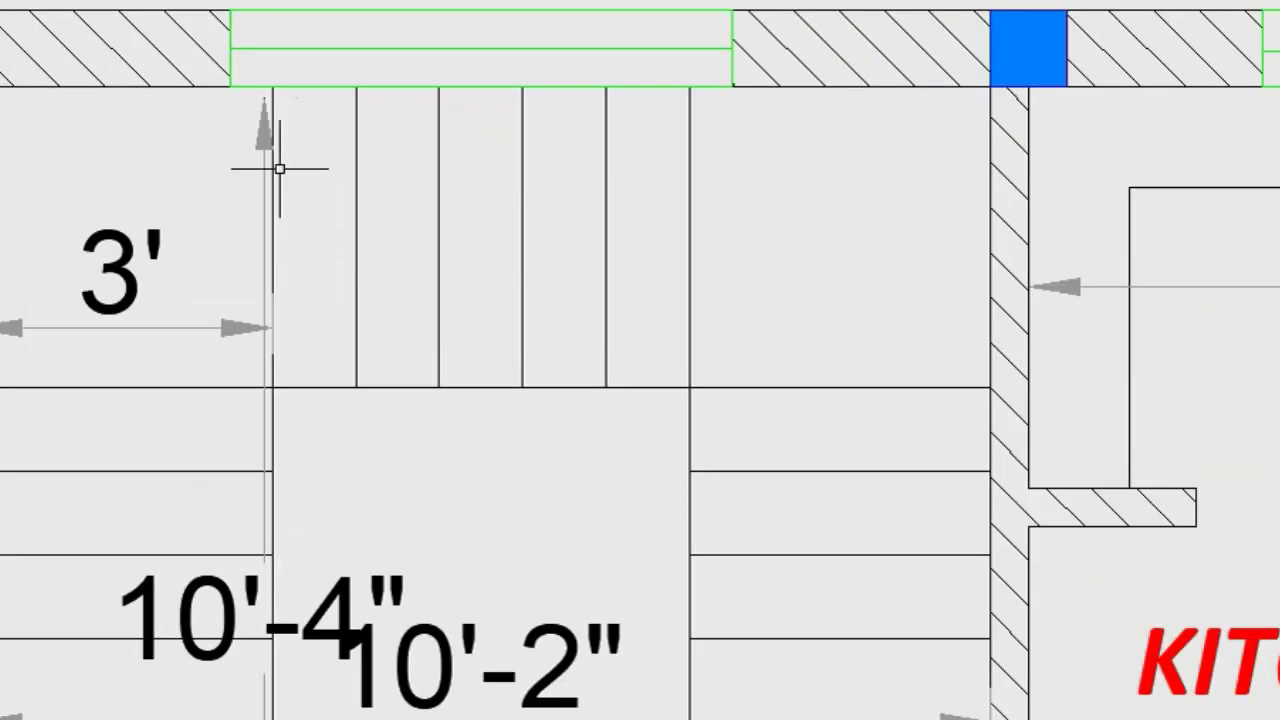
{"action": "left_click", "coordinate": [265, 140]}
{"action": "left_click", "coordinate": [264, 98]}
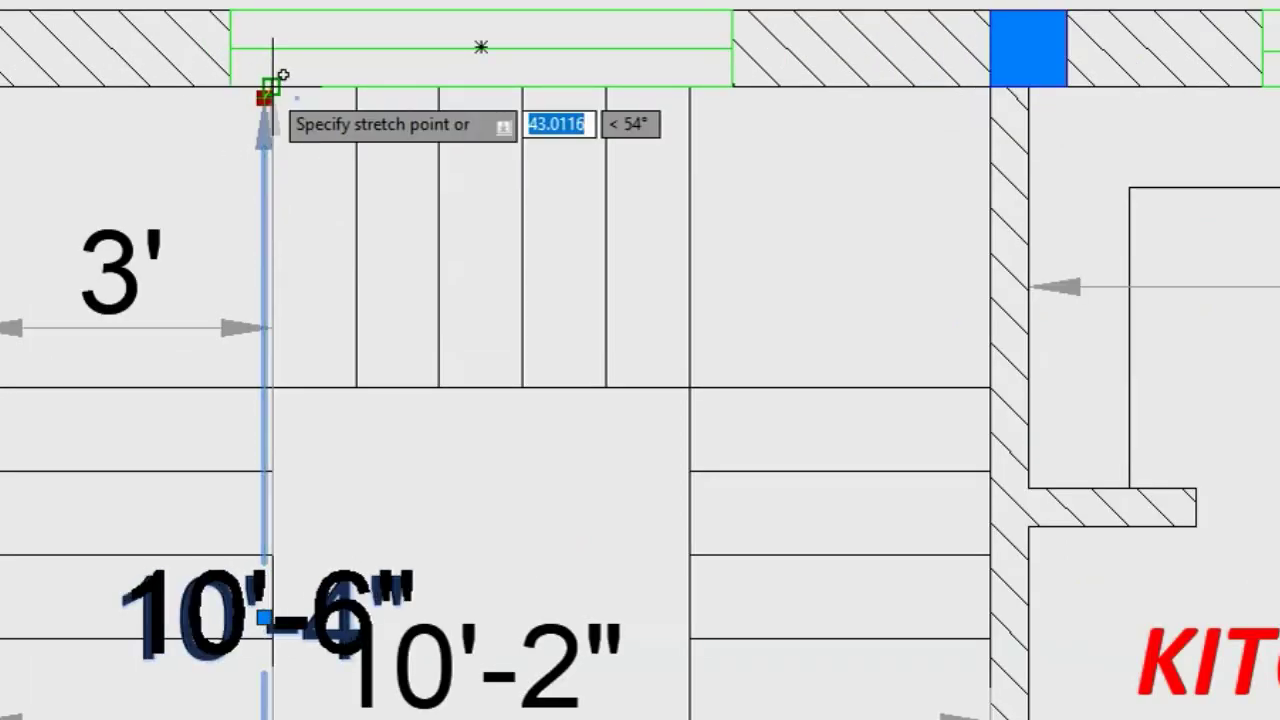
{"action": "left_click", "coordinate": [272, 88]}
{"action": "key", "text": "Escape"}
{"action": "scroll", "coordinate": [491, 338], "scroll_direction": "down", "scroll_amount": 6}
{"action": "scroll", "coordinate": [408, 337], "scroll_direction": "up", "scroll_amount": 2}
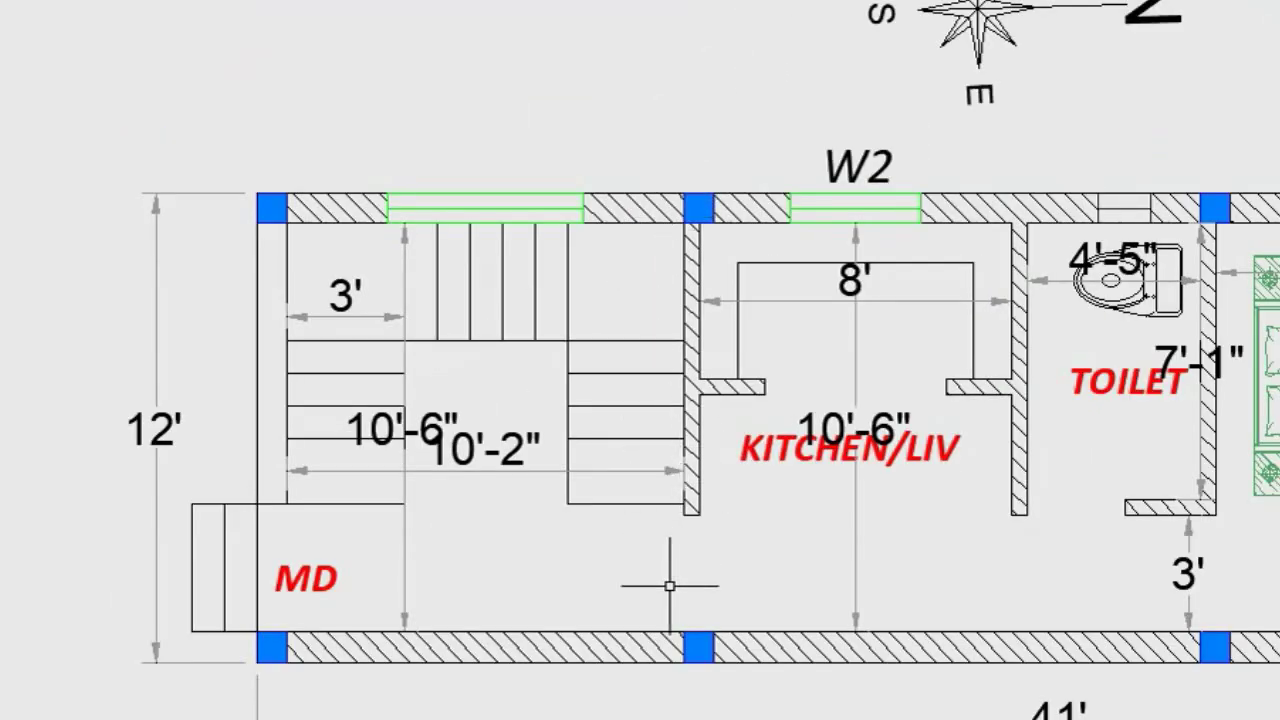
{"action": "mouse_move", "coordinate": [844, 484]}
{"action": "middle_mouse_down"}
{"action": "mouse_move", "coordinate": [757, 429]}
{"action": "mouse_move", "coordinate": [559, 424]}
{"action": "middle_mouse_up"}
{"action": "scroll", "coordinate": [760, 440], "scroll_direction": "down", "scroll_amount": 2}
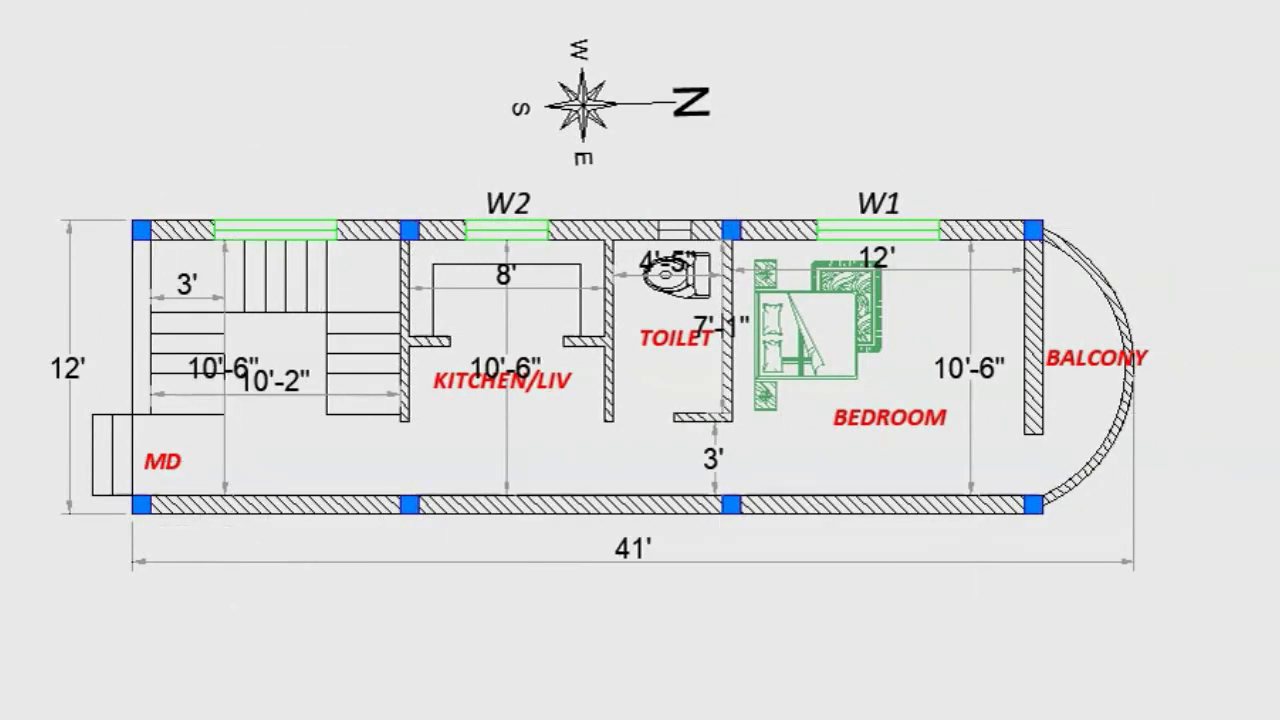
Dimension the balcony's 3'-2" depth from the wall to the arc.
{"action": "type", "text": "m"}
{"action": "key", "text": "space"}
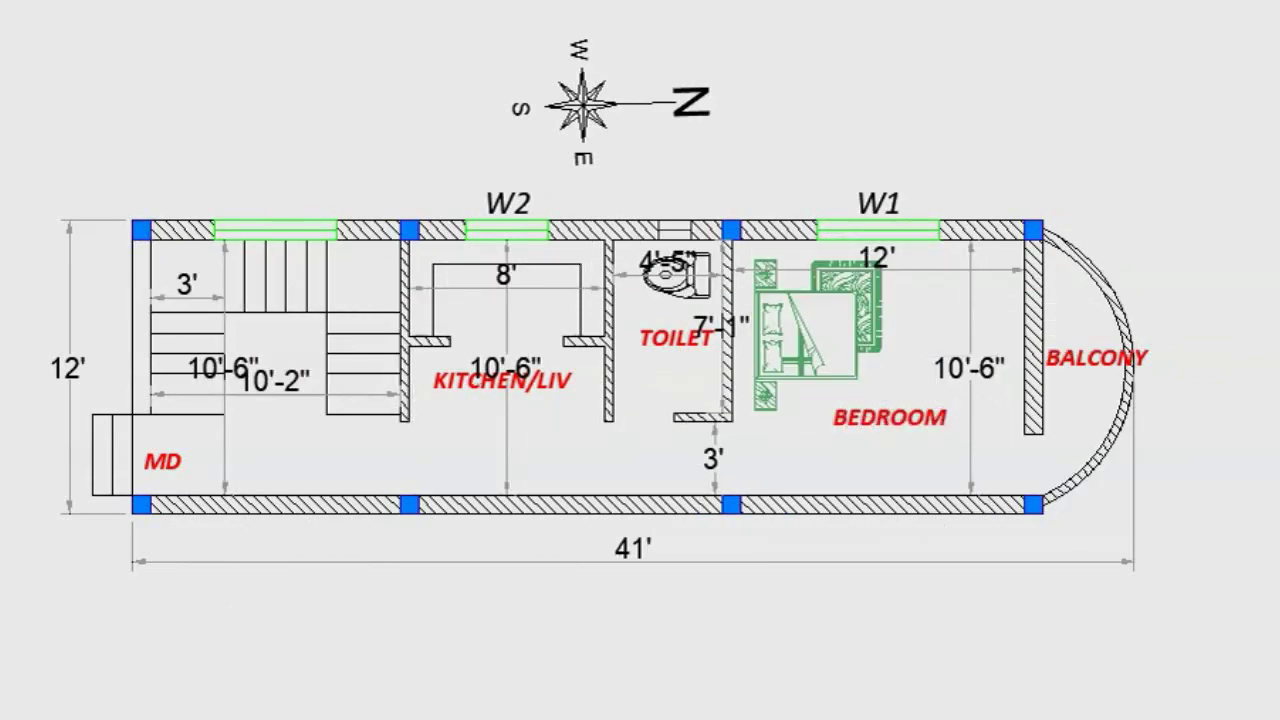
{"action": "left_click", "coordinate": [1043, 337]}
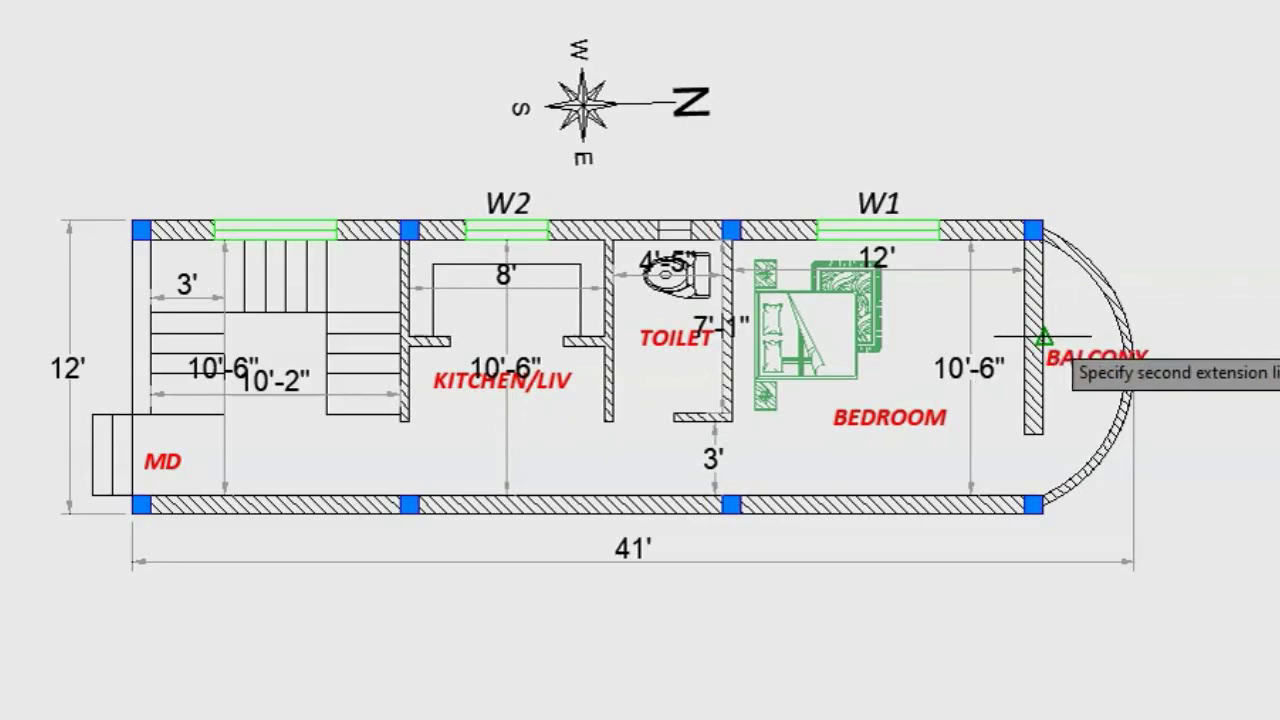
{"action": "left_click", "coordinate": [1122, 350]}
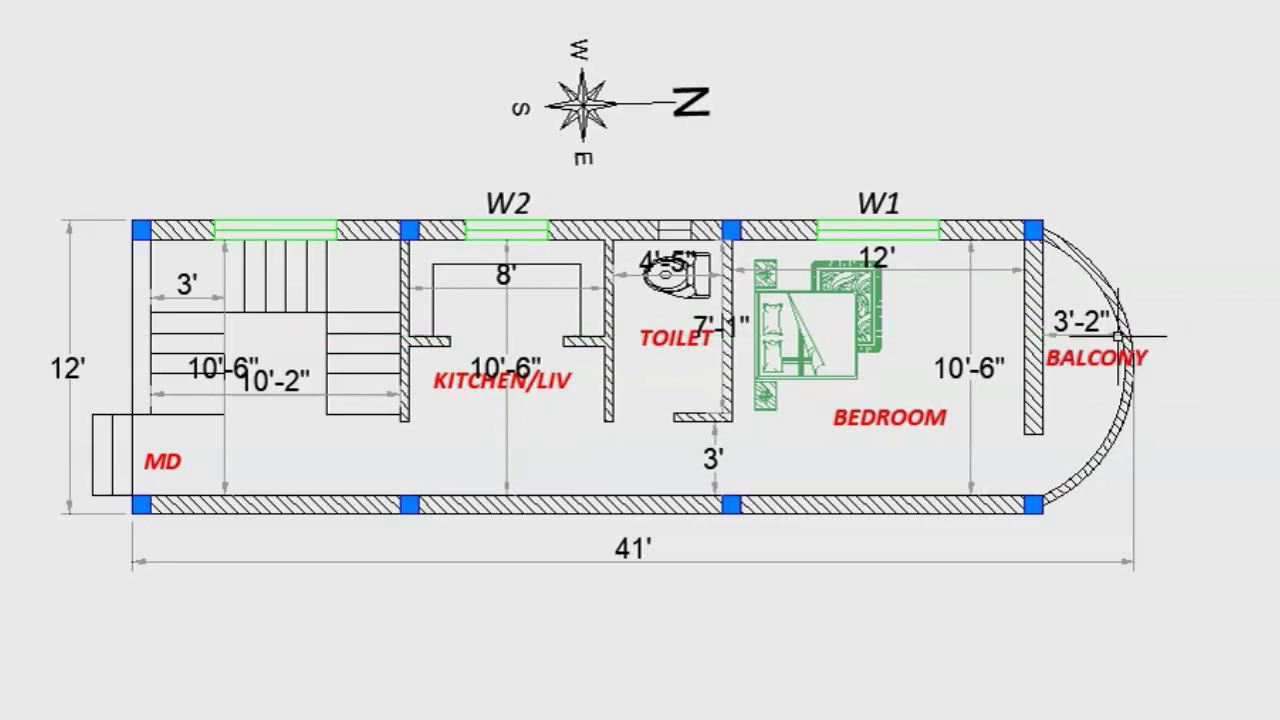
{"action": "left_click", "coordinate": [1117, 337]}
Measure the balcony wall from top to bottom corner, placing the 10'-6" dimension beside it.
{"action": "key", "text": "Return"}
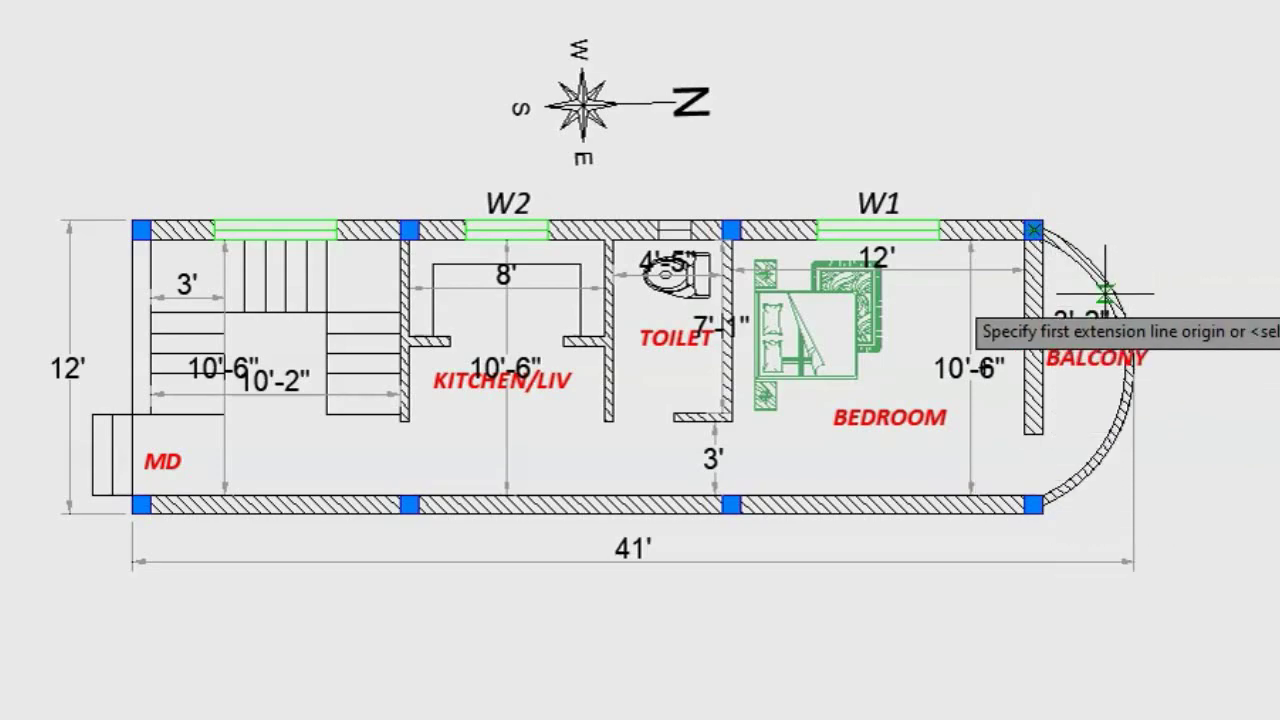
{"action": "left_click", "coordinate": [1044, 251]}
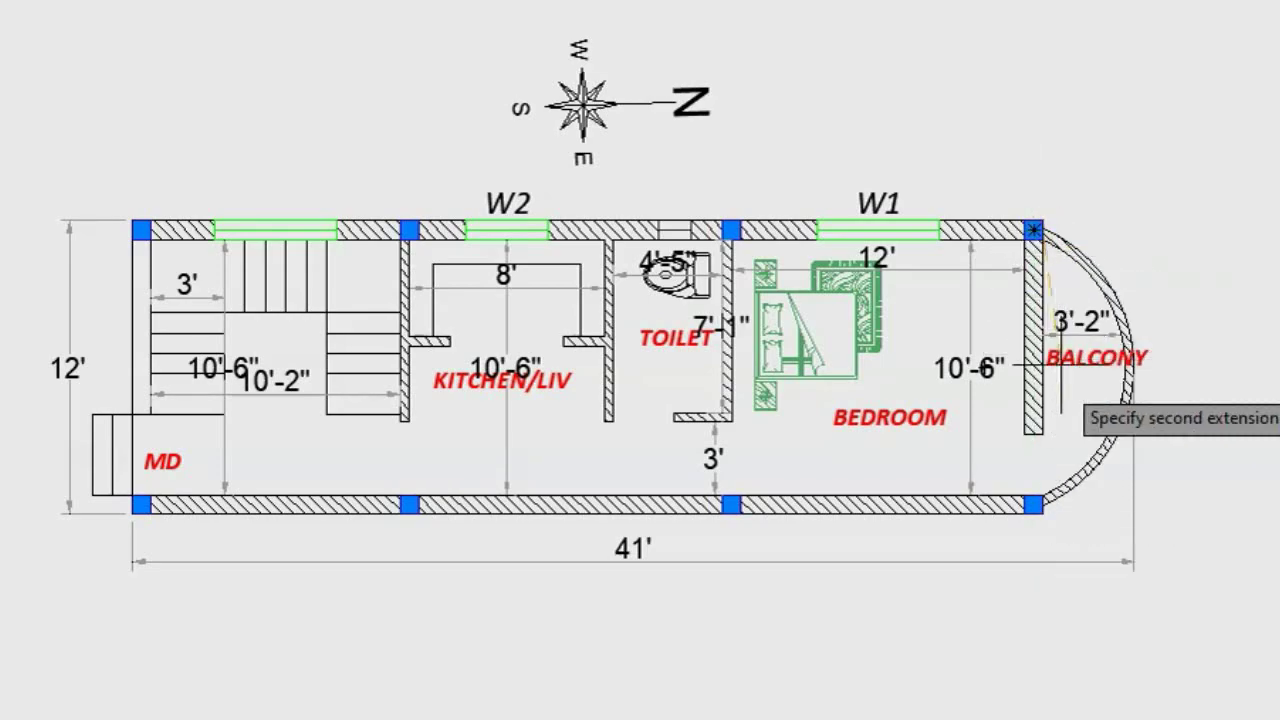
{"action": "left_click", "coordinate": [1033, 505]}
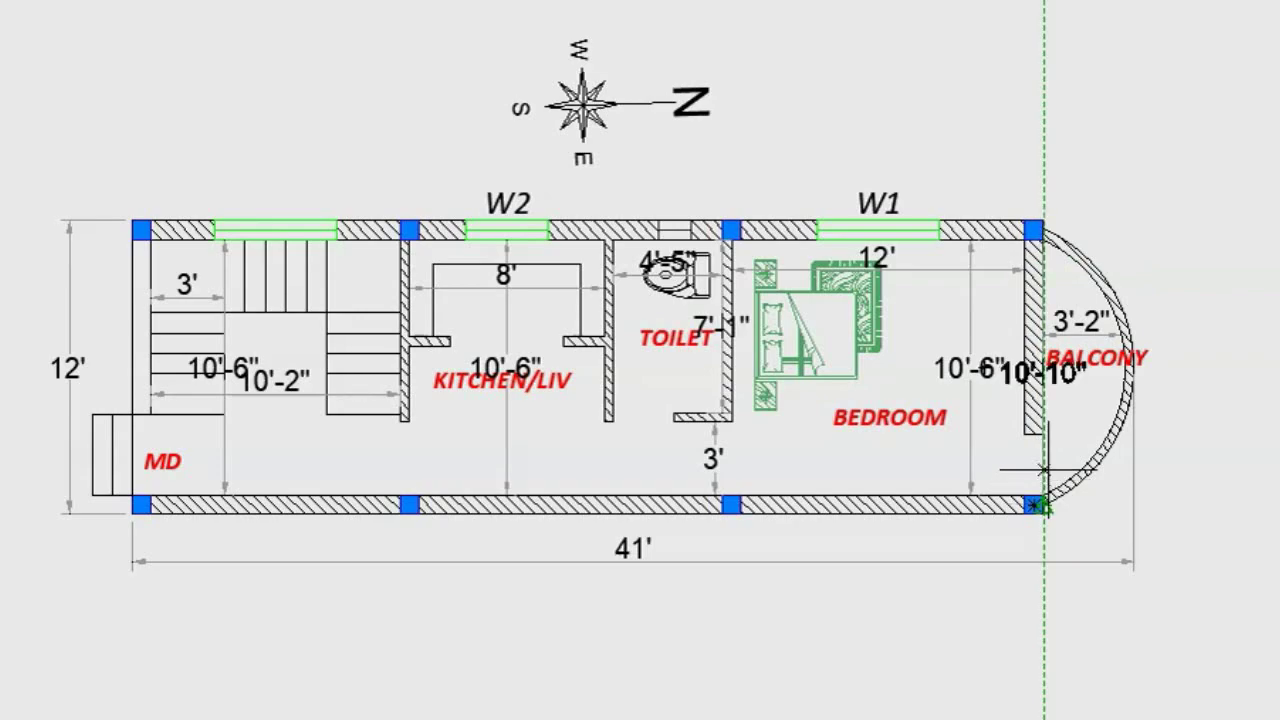
{"action": "key", "text": "Escape"}
{"action": "key", "text": "Return"}
{"action": "left_click", "coordinate": [1050, 240]}
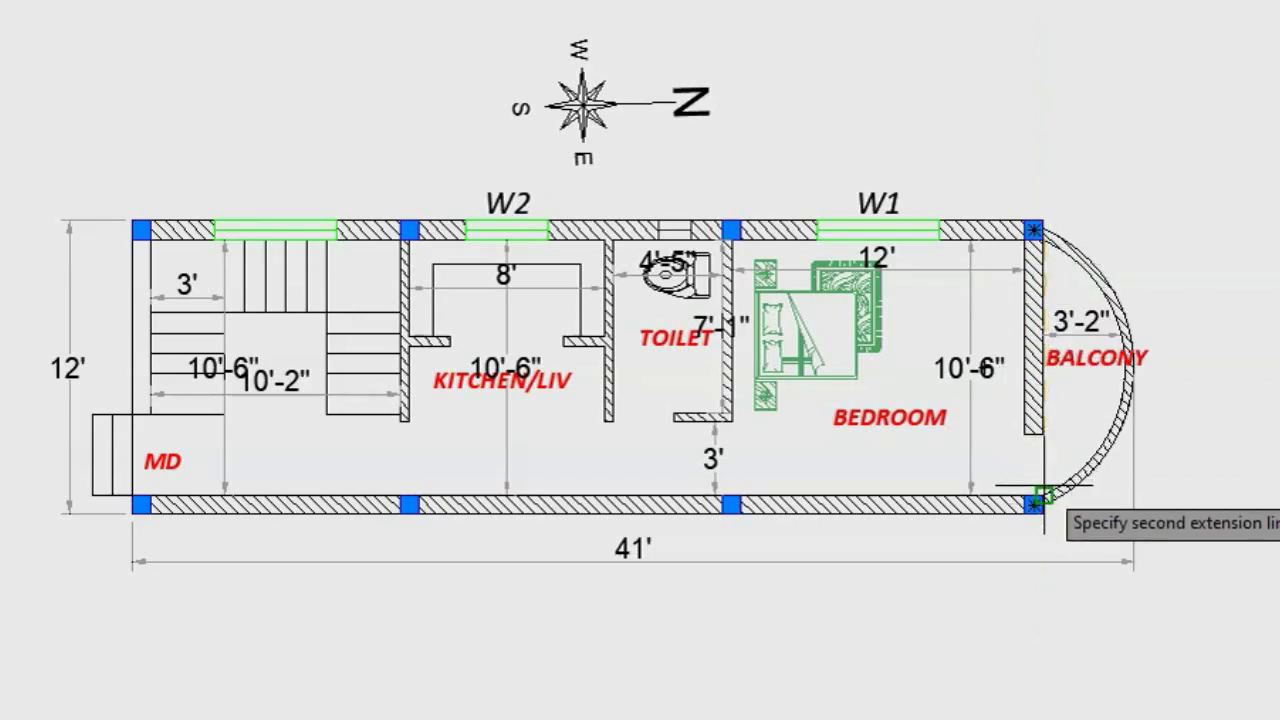
{"action": "left_click", "coordinate": [1050, 490]}
{"action": "left_click", "coordinate": [1038, 485]}
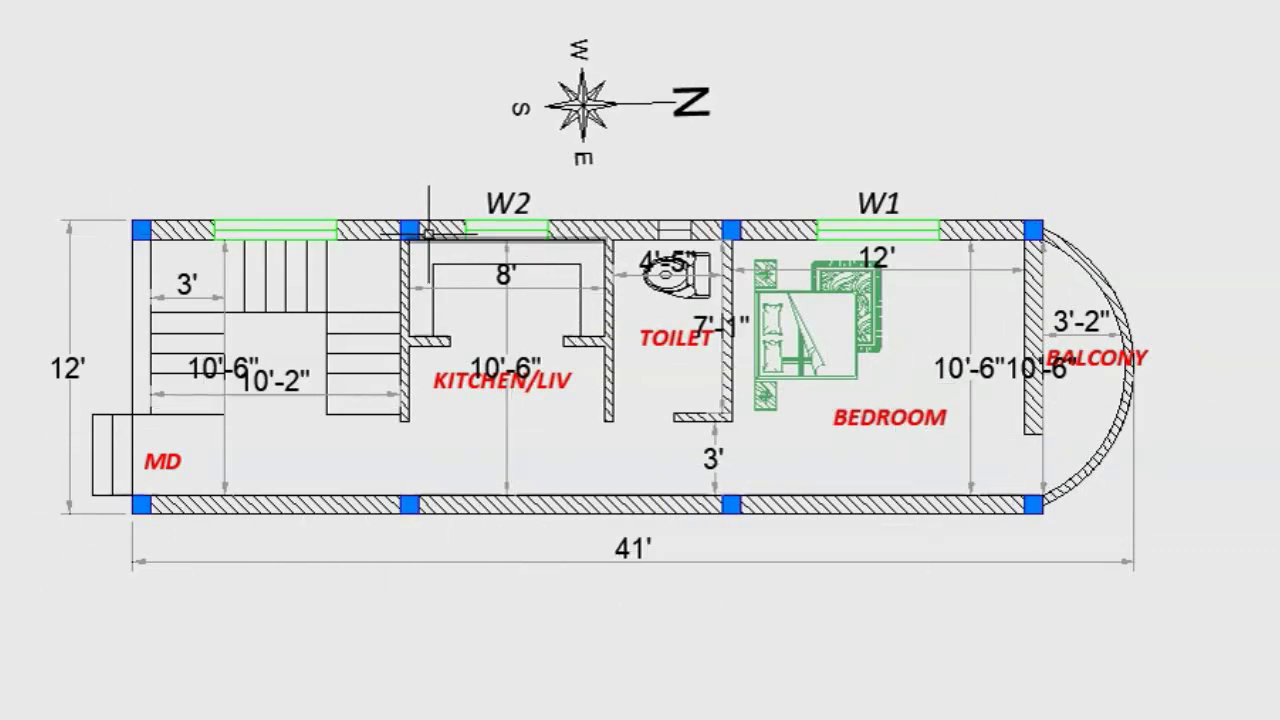
{"action": "scroll", "coordinate": [408, 232], "scroll_direction": "up", "scroll_amount": 2}
{"action": "scroll", "coordinate": [408, 232], "scroll_direction": "down", "scroll_amount": 2}
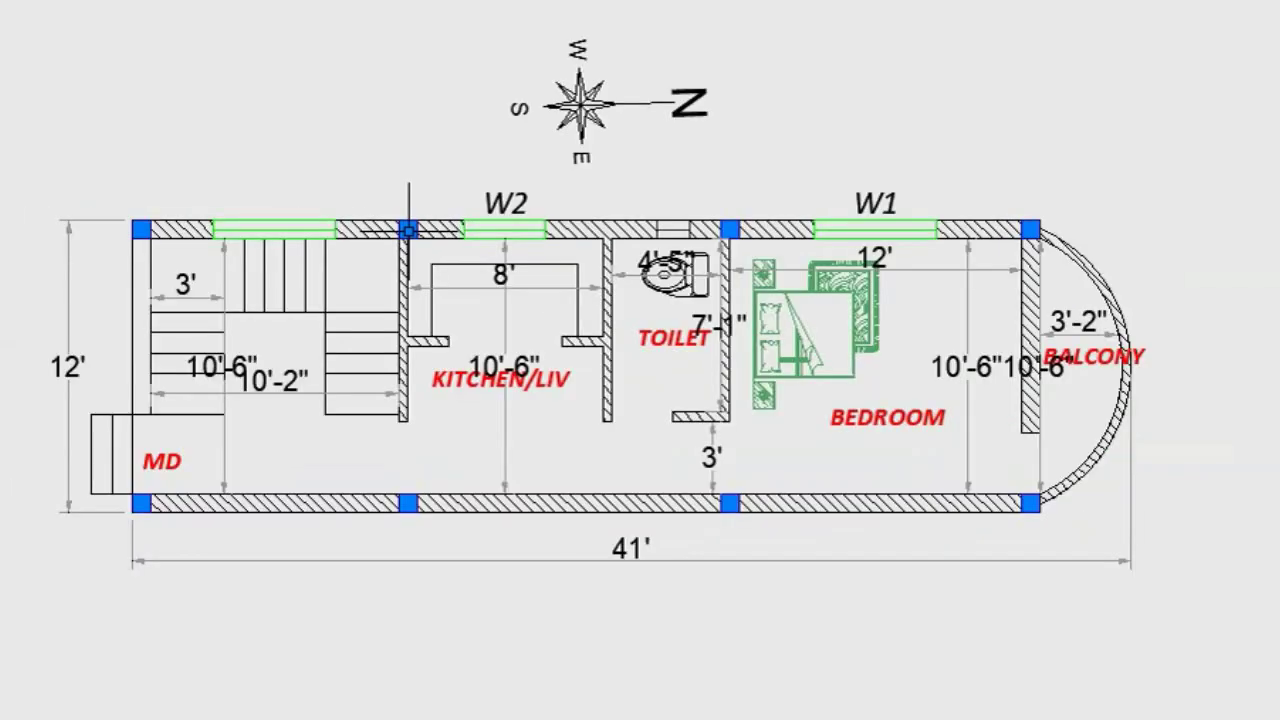
{"action": "middle_click_drag", "start_coordinate": [418, 260], "coordinate": [433, 260]}
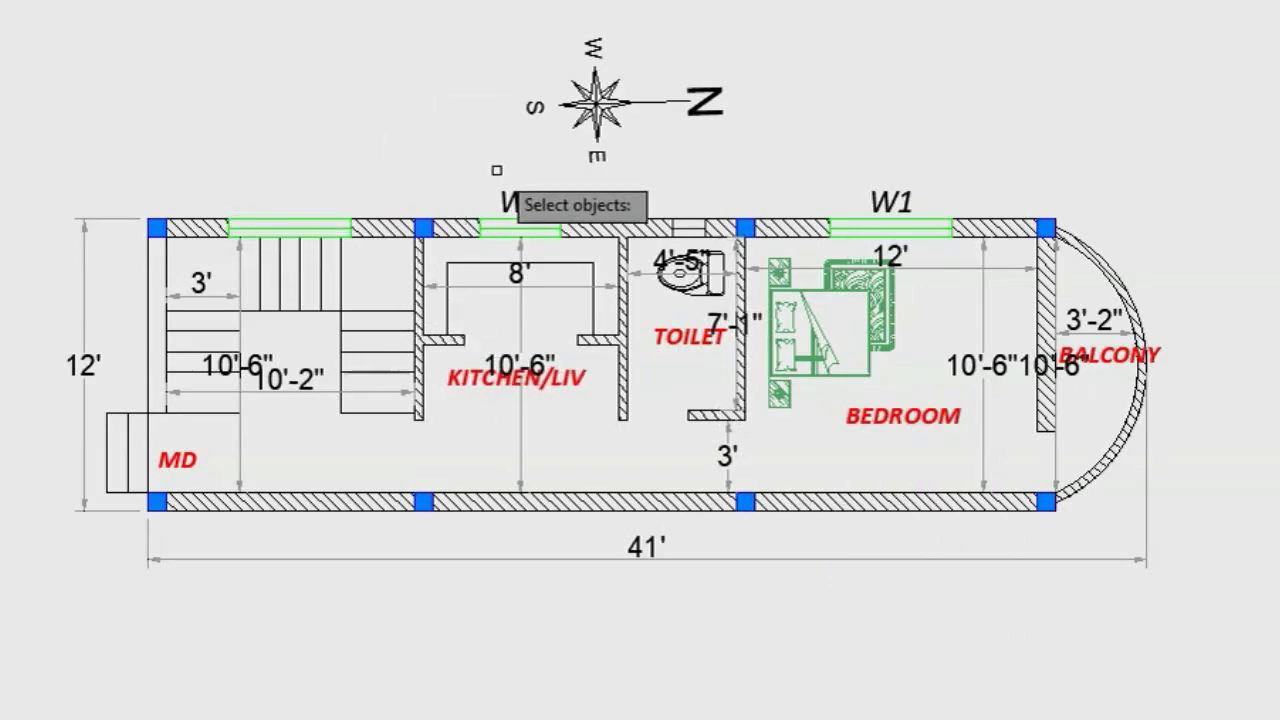
Copy the bedroom's W1 label onto the window above the staircase.
{"action": "left_click", "coordinate": [900, 187]}
{"action": "key", "text": "Return"}
{"action": "left_click", "coordinate": [872, 189]}
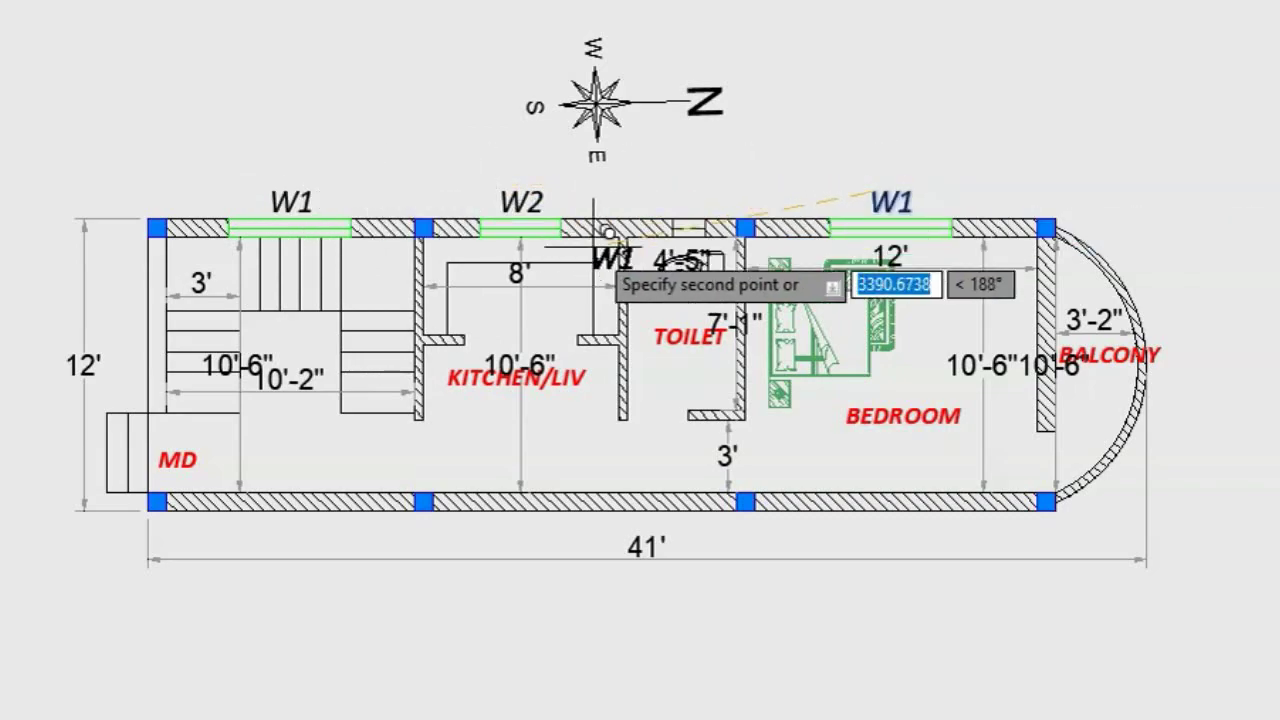
{"action": "key", "text": "Escape"}
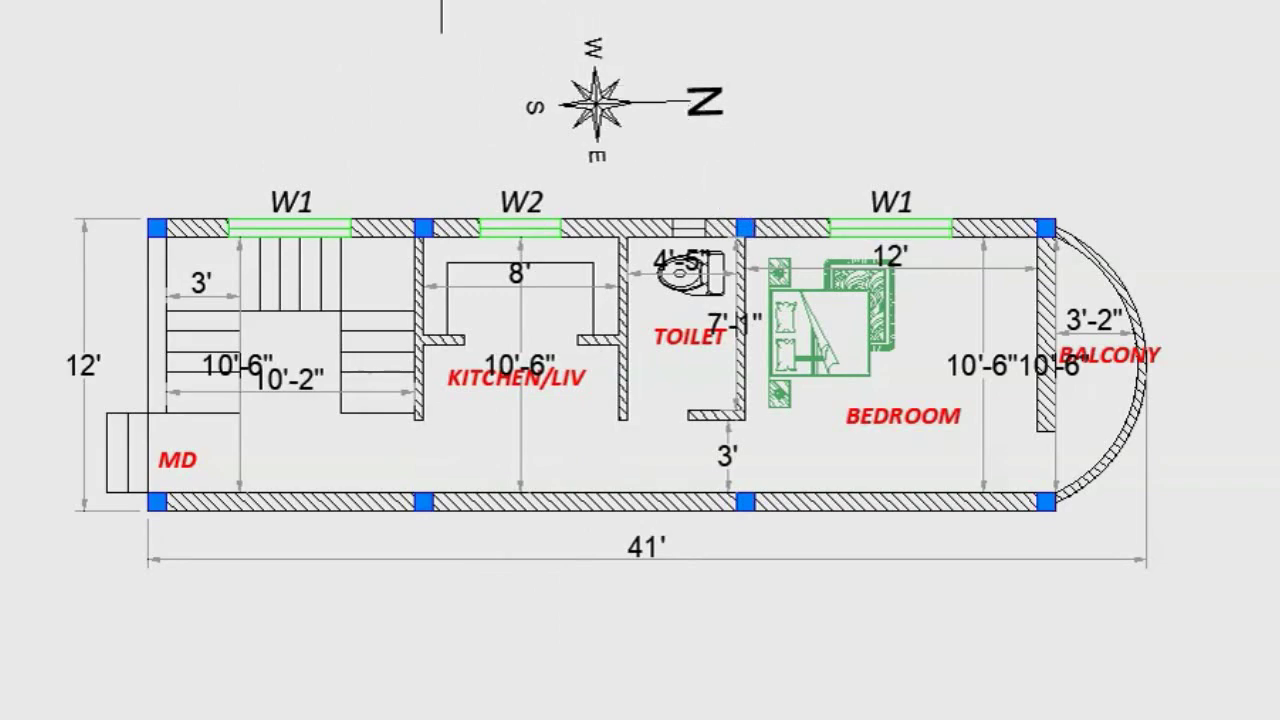
{"action": "type", "text": "m"}
{"action": "key", "text": "Return"}
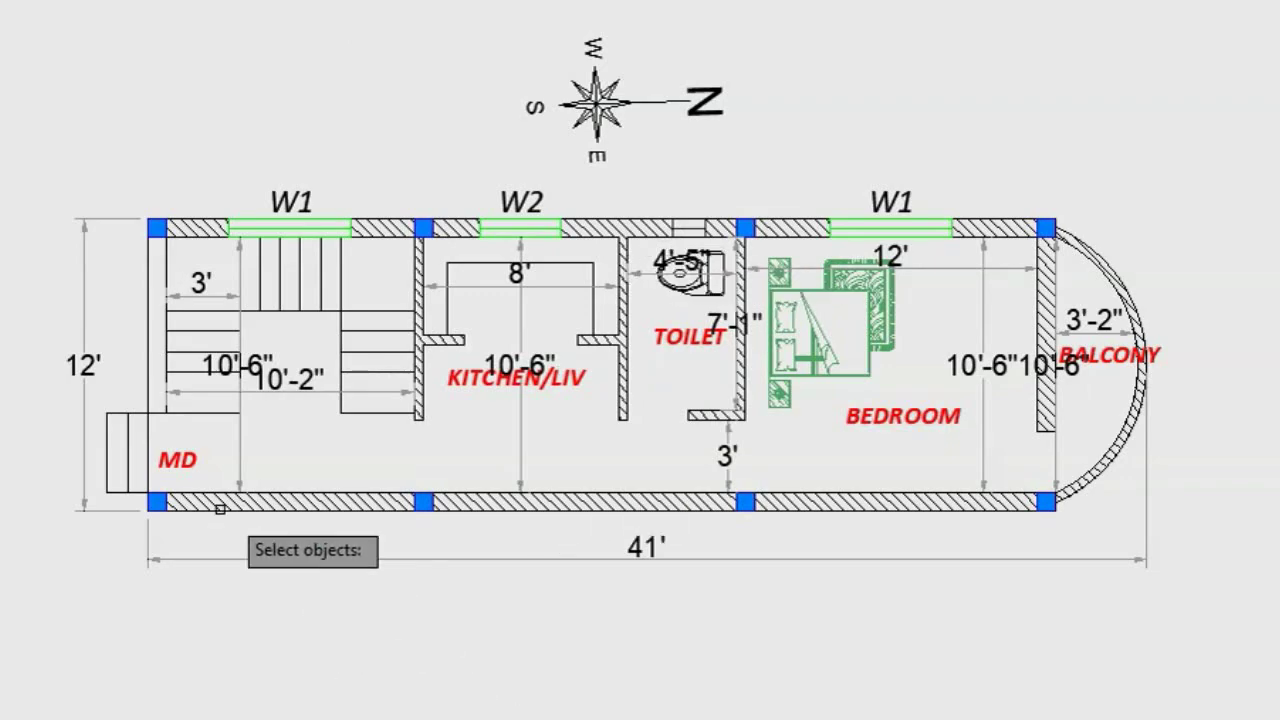
Copy the MD label into the toilet doorway and change it to D2.
{"action": "left_click", "coordinate": [172, 458]}
{"action": "key", "text": "Return"}
{"action": "left_click", "coordinate": [160, 467]}
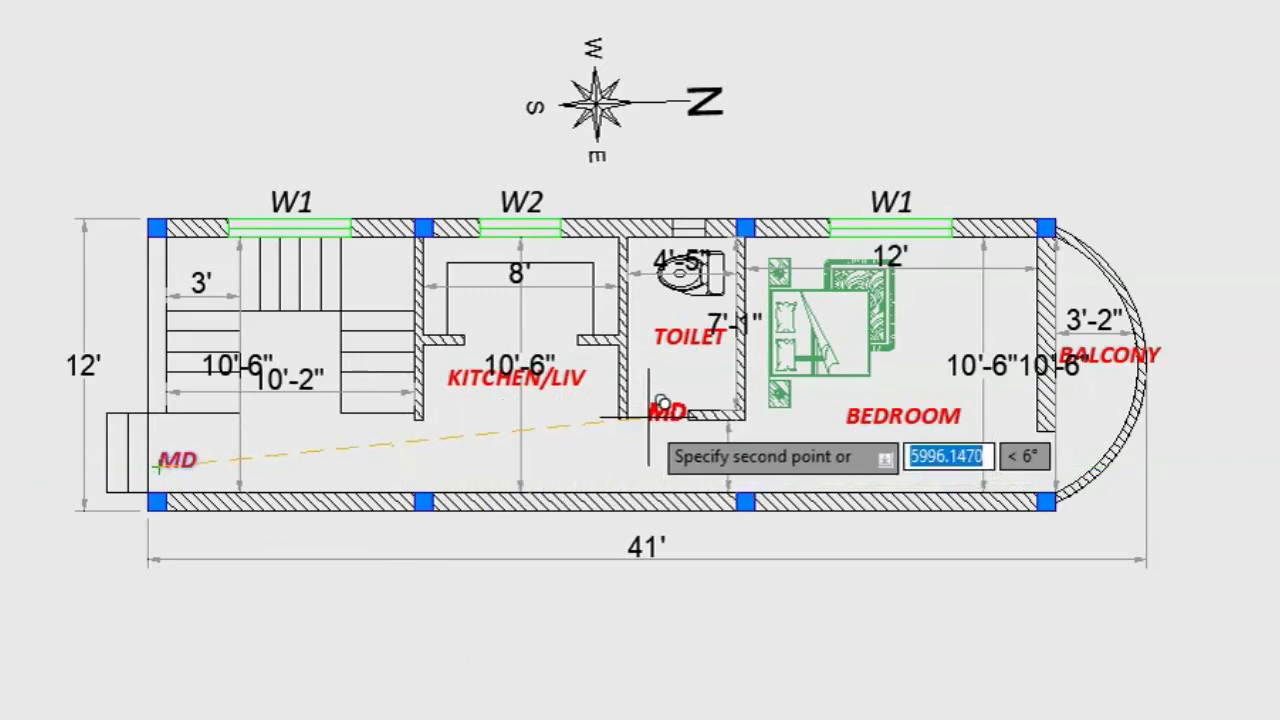
{"action": "left_click", "coordinate": [642, 418]}
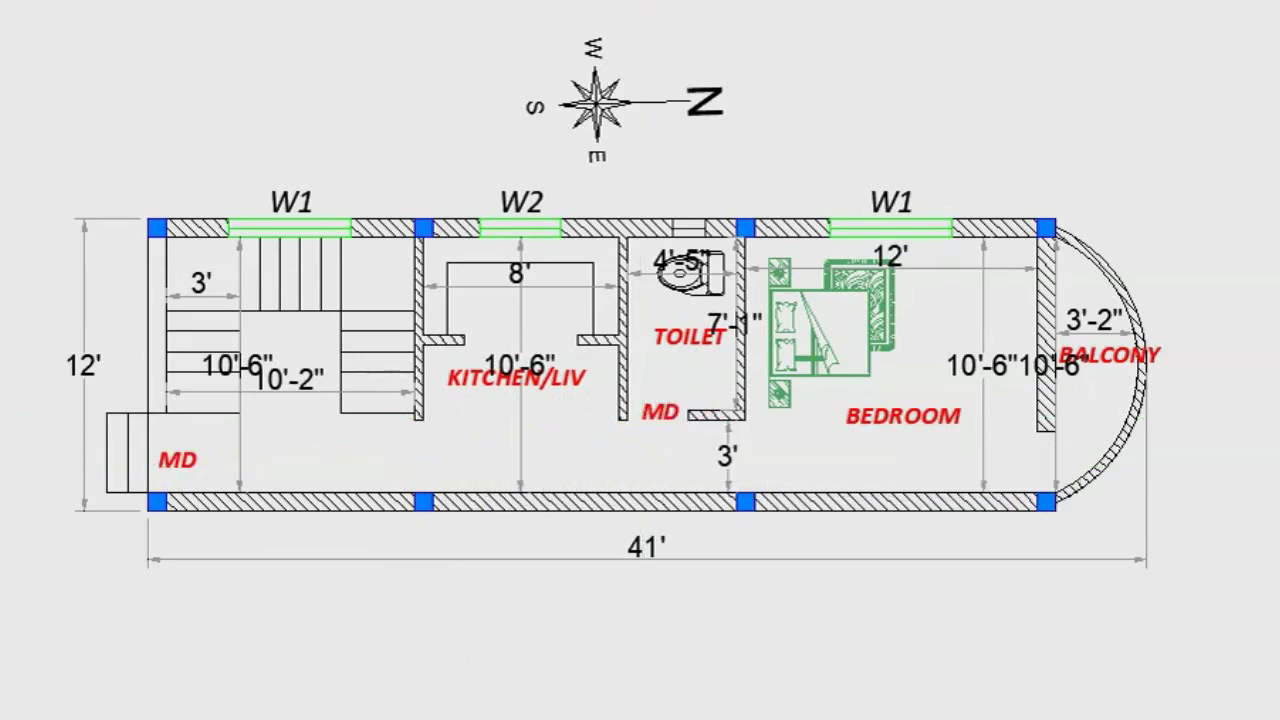
{"action": "double_click", "coordinate": [665, 416]}
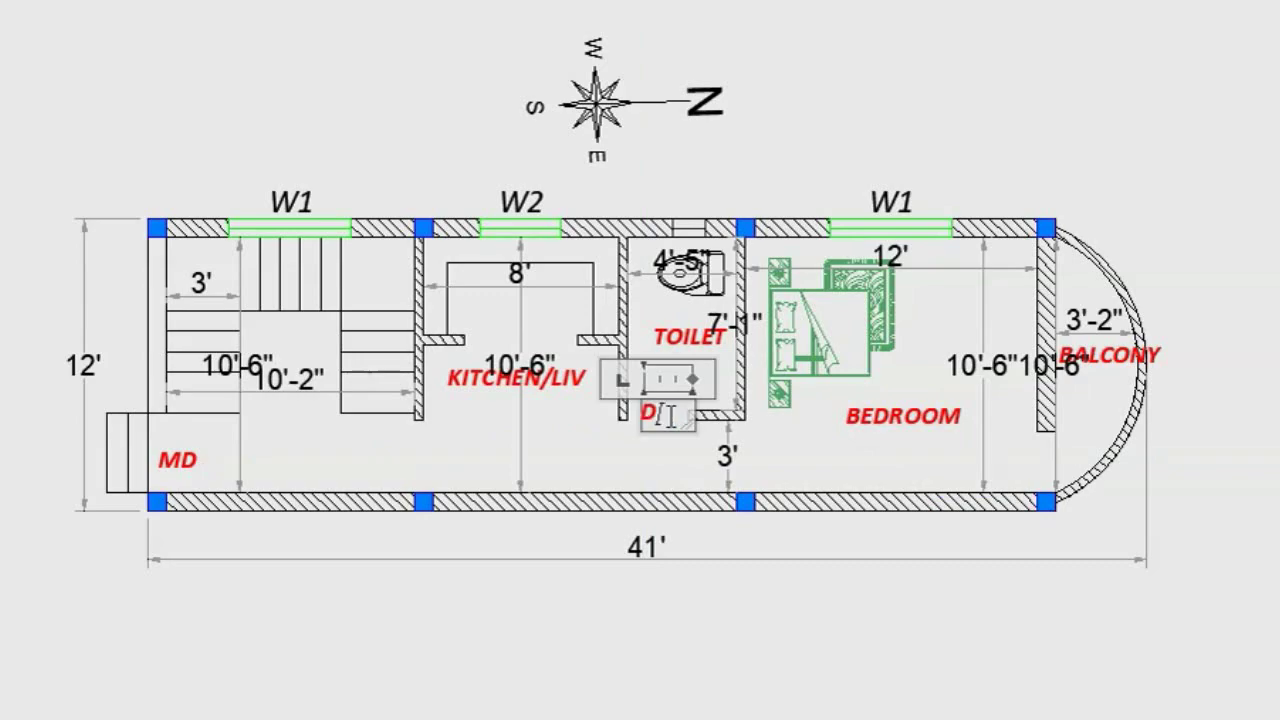
{"action": "type", "text": "2"}
{"action": "left_click", "coordinate": [722, 462]}
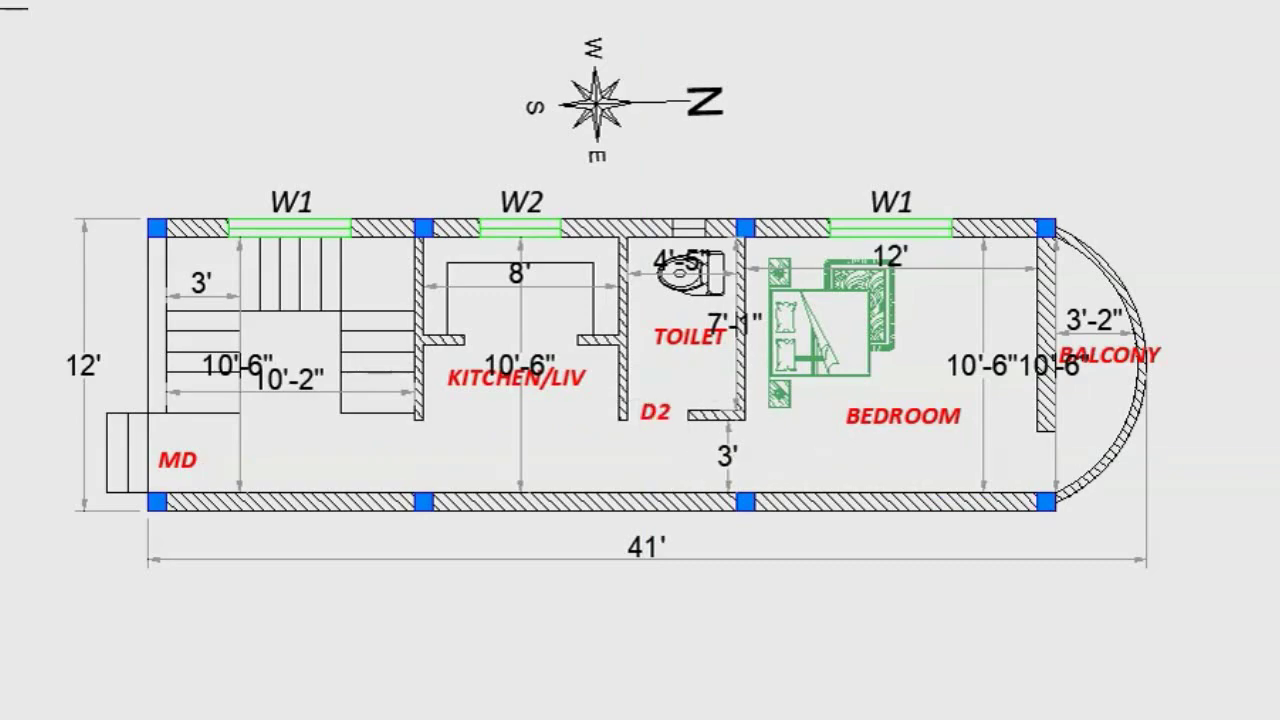
Copy the D2 tag to the bedroom door and change it to D1.
{"action": "type", "text": "co"}
{"action": "key", "text": "Return"}
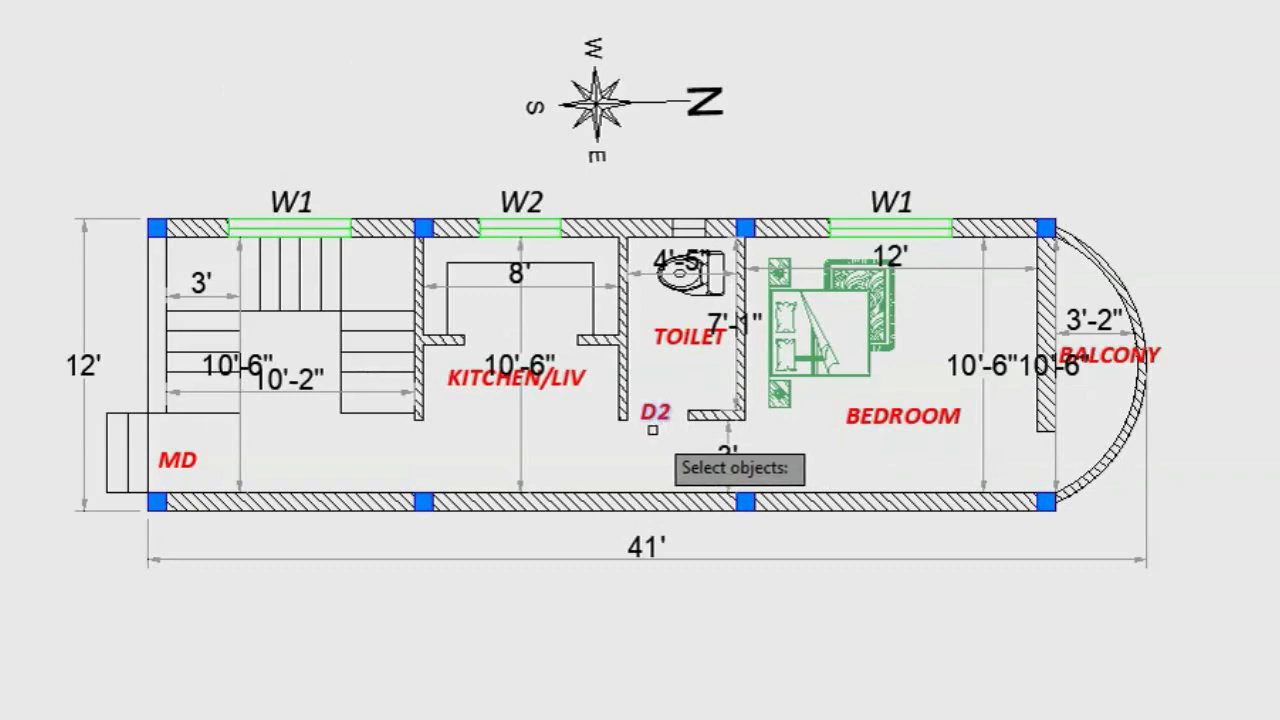
{"action": "left_click", "coordinate": [652, 416]}
{"action": "key", "text": "Return"}
{"action": "left_click", "coordinate": [648, 418]}
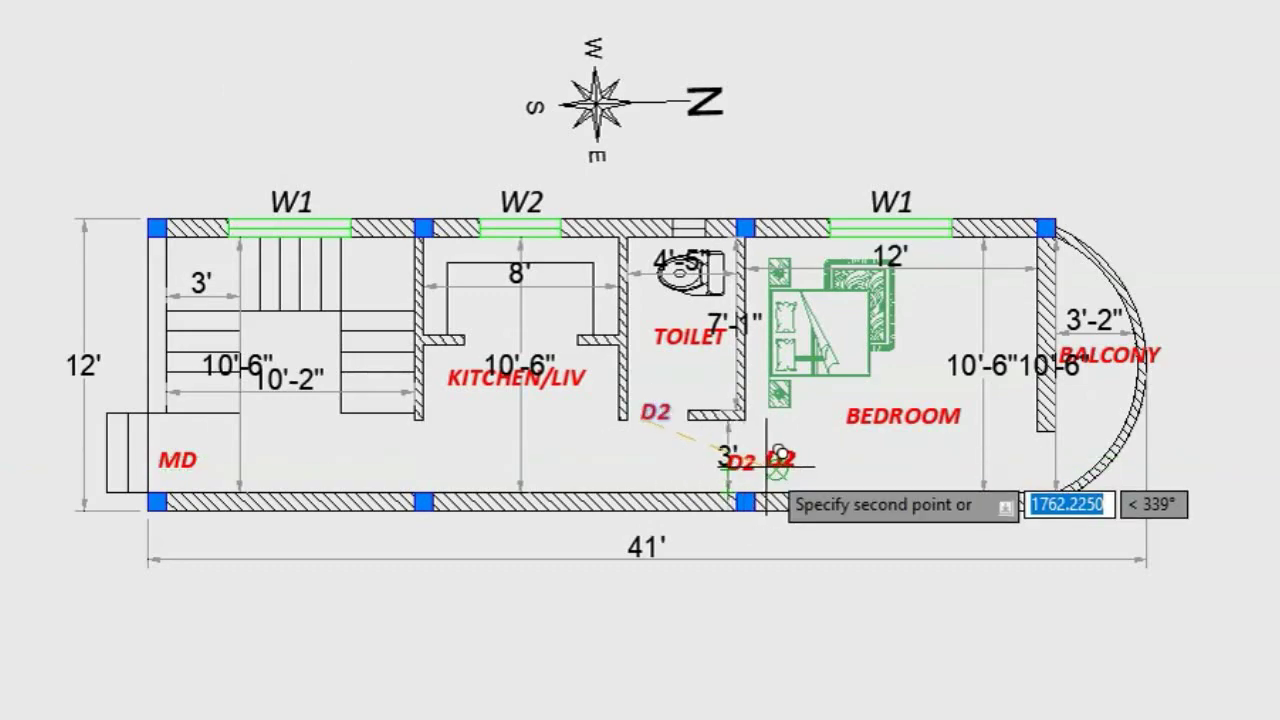
{"action": "left_click", "coordinate": [741, 458]}
{"action": "left_click", "coordinate": [762, 452]}
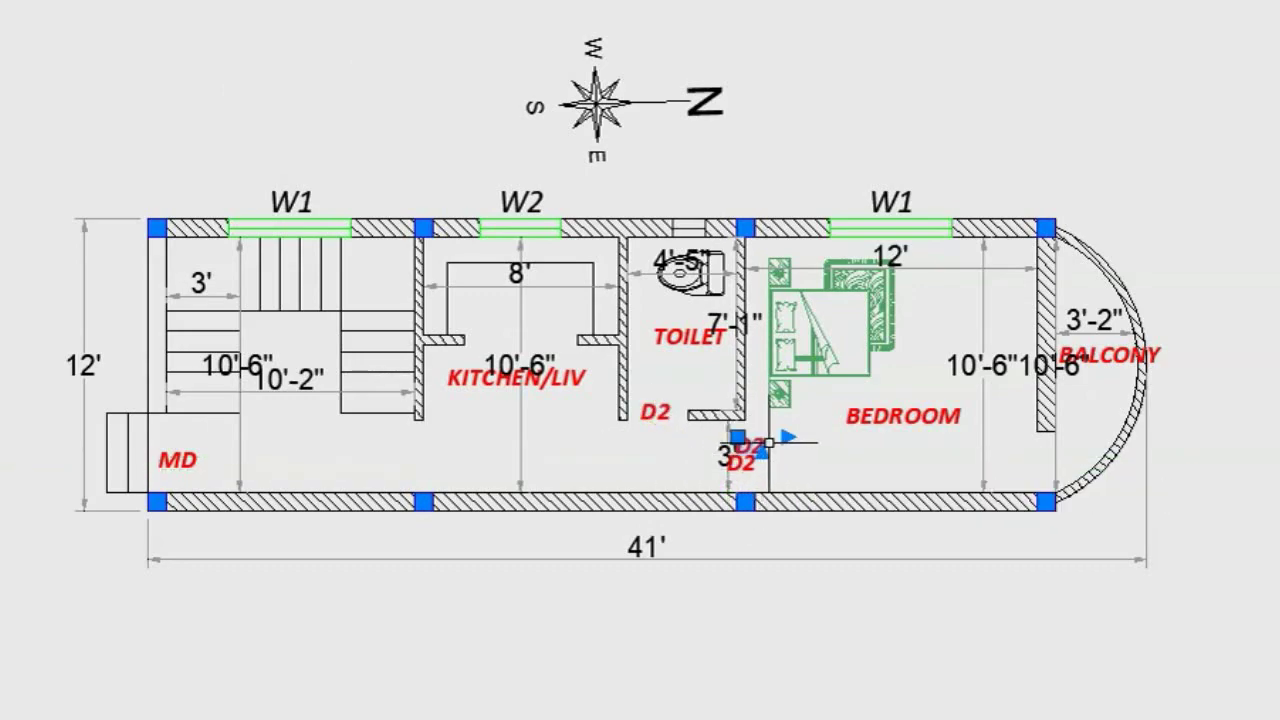
{"action": "double_click", "coordinate": [748, 468]}
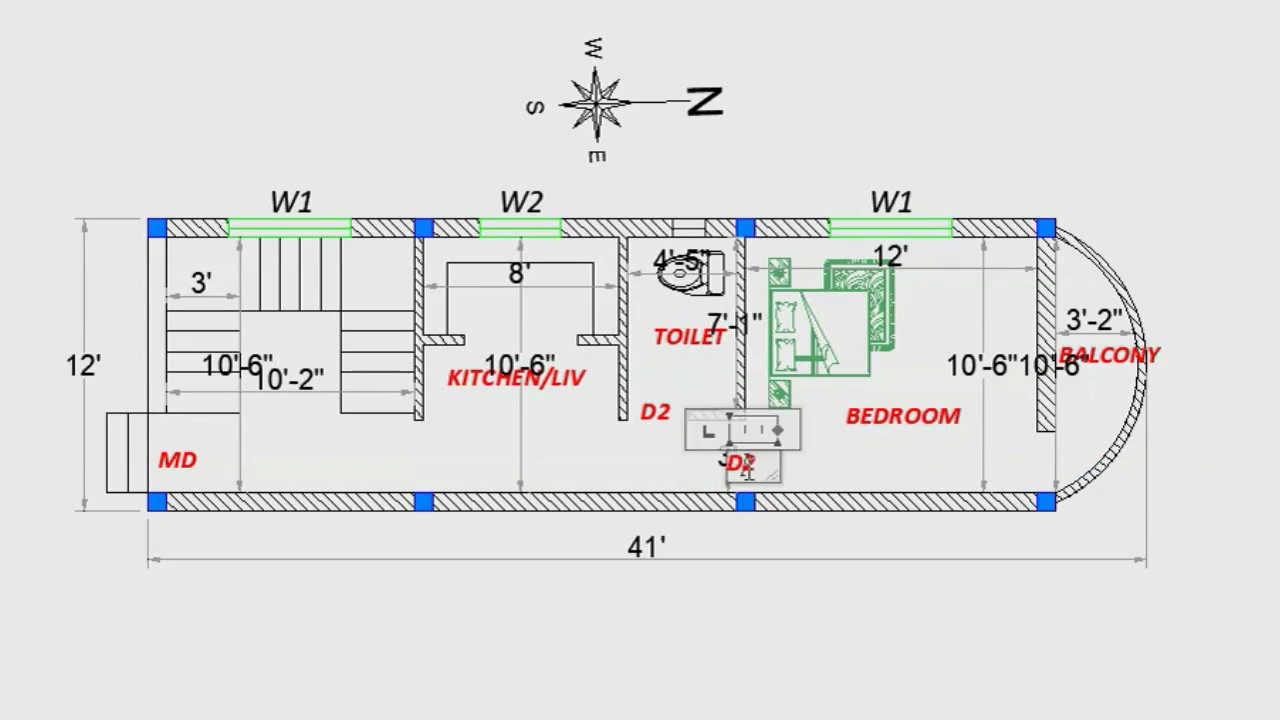
{"action": "type", "text": "1"}
{"action": "left_click", "coordinate": [843, 472]}
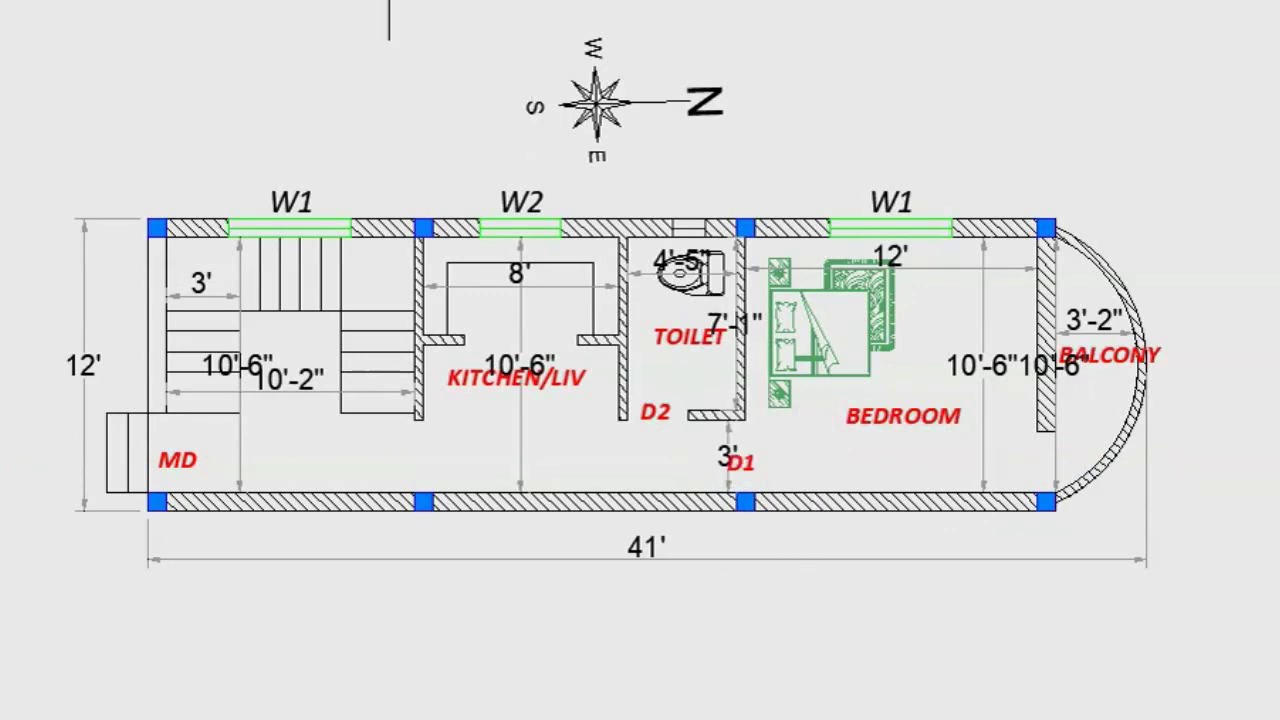
Place a copy of the D2 tag beside the balcony door.
{"action": "key", "text": "m"}
{"action": "key", "text": "Return"}
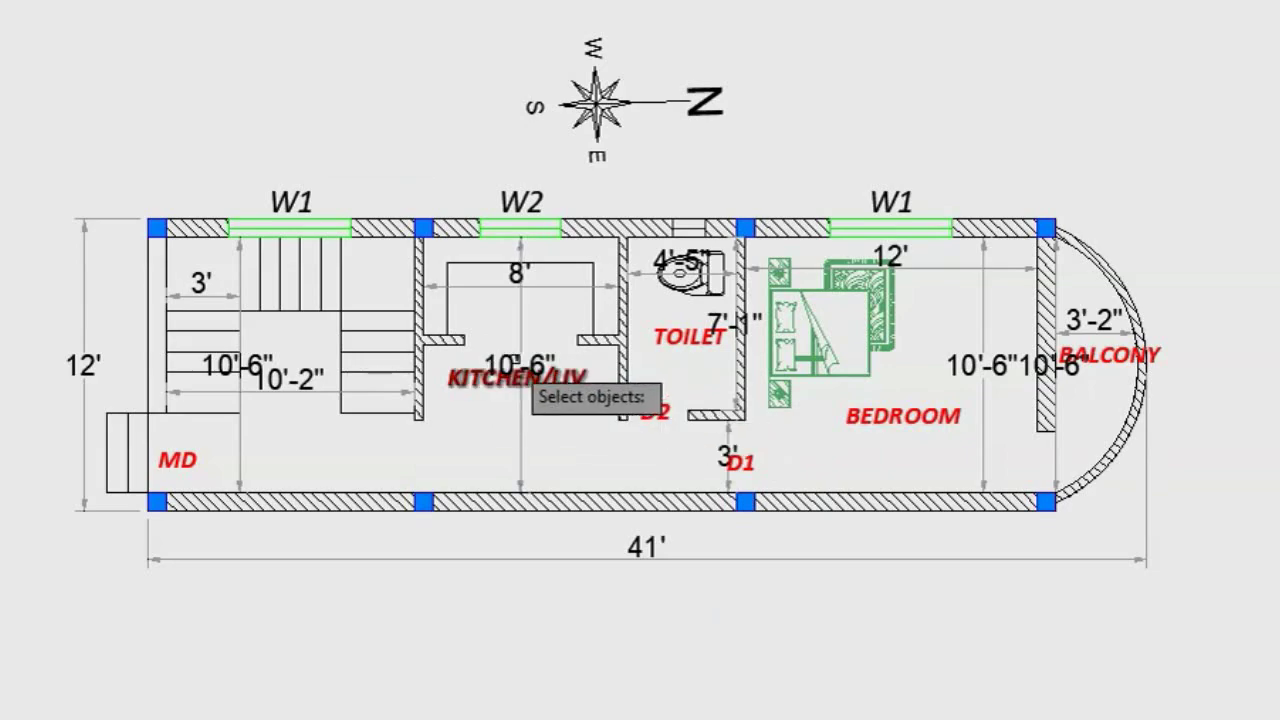
{"action": "left_click", "coordinate": [660, 402]}
{"action": "key", "text": "Return"}
{"action": "left_click", "coordinate": [642, 402]}
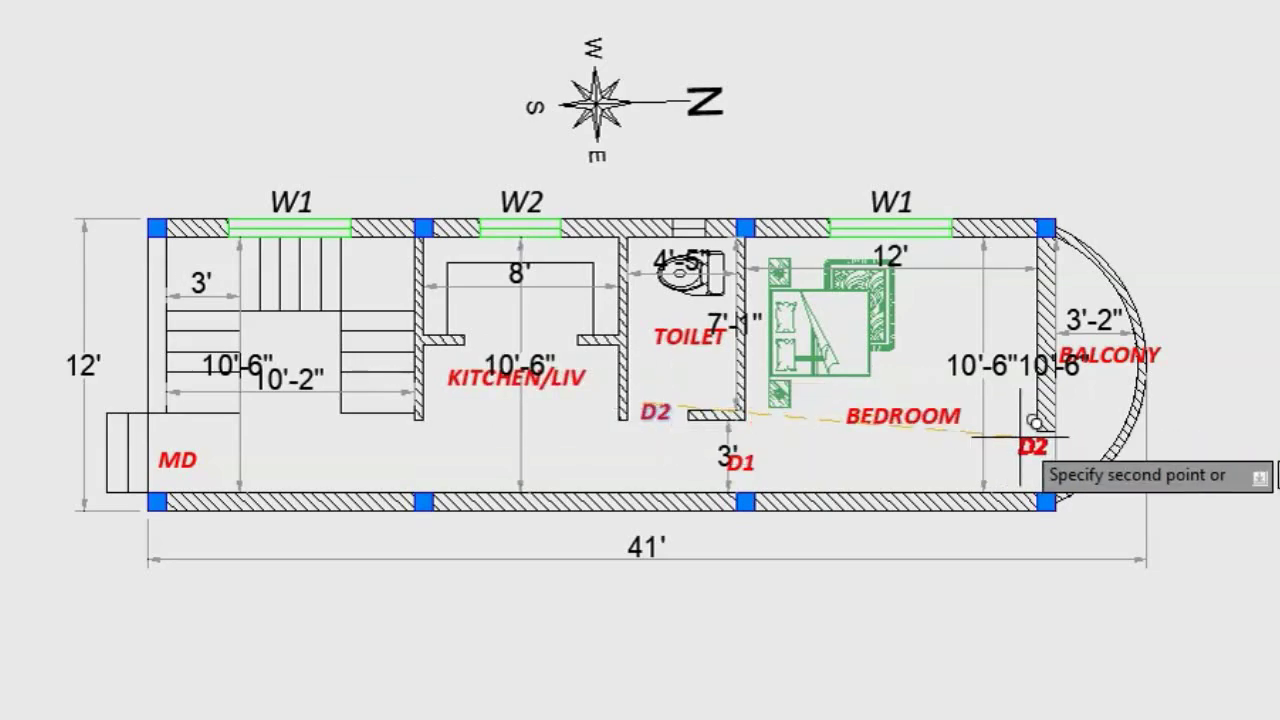
{"action": "scroll", "coordinate": [1035, 456], "scroll_direction": "up", "scroll_amount": 2}
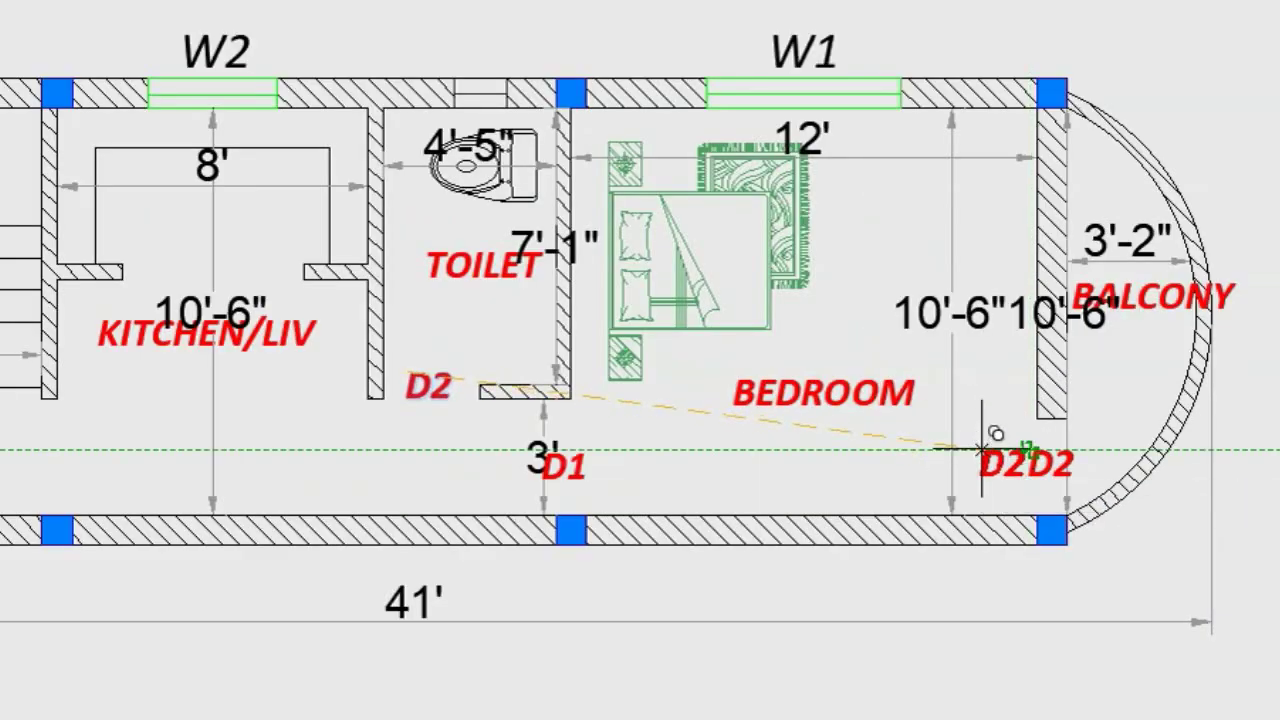
{"action": "left_click", "coordinate": [1040, 440]}
{"action": "scroll", "coordinate": [984, 400], "scroll_direction": "down", "scroll_amount": 2}
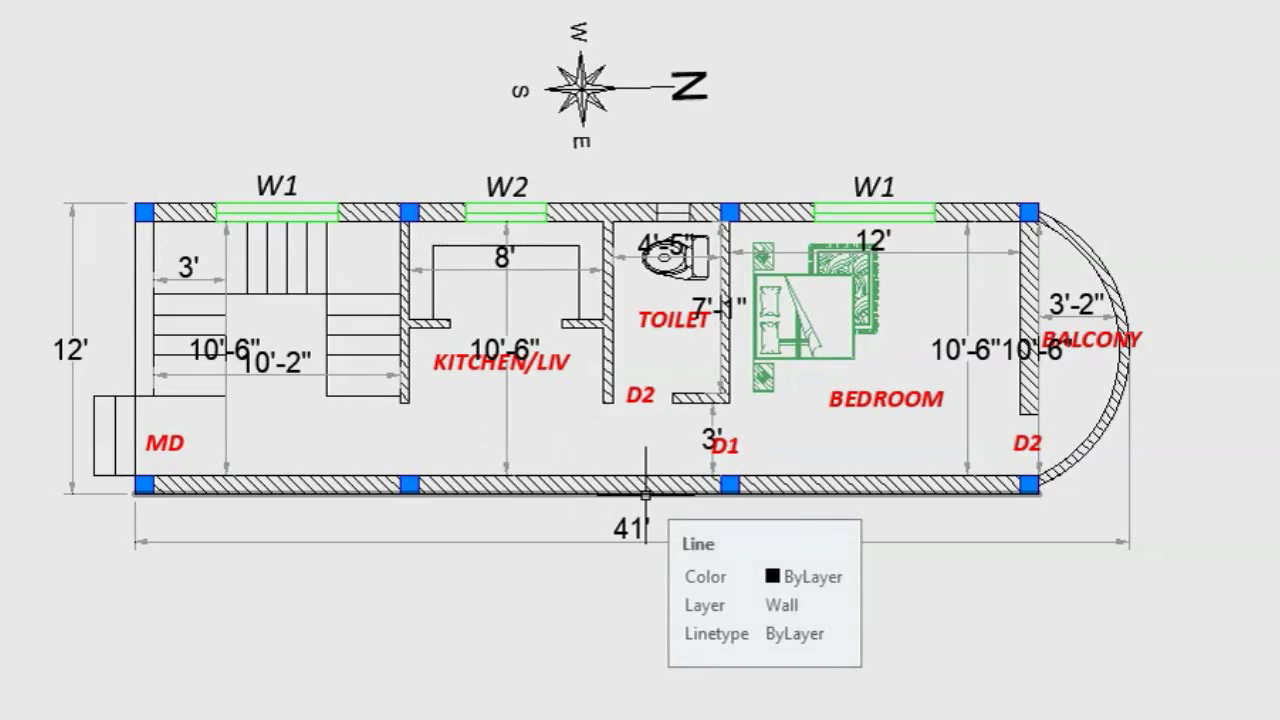
{"action": "scroll", "coordinate": [614, 429], "scroll_direction": "down", "scroll_amount": 2}
{"action": "scroll", "coordinate": [640, 390], "scroll_direction": "down", "scroll_amount": 2}
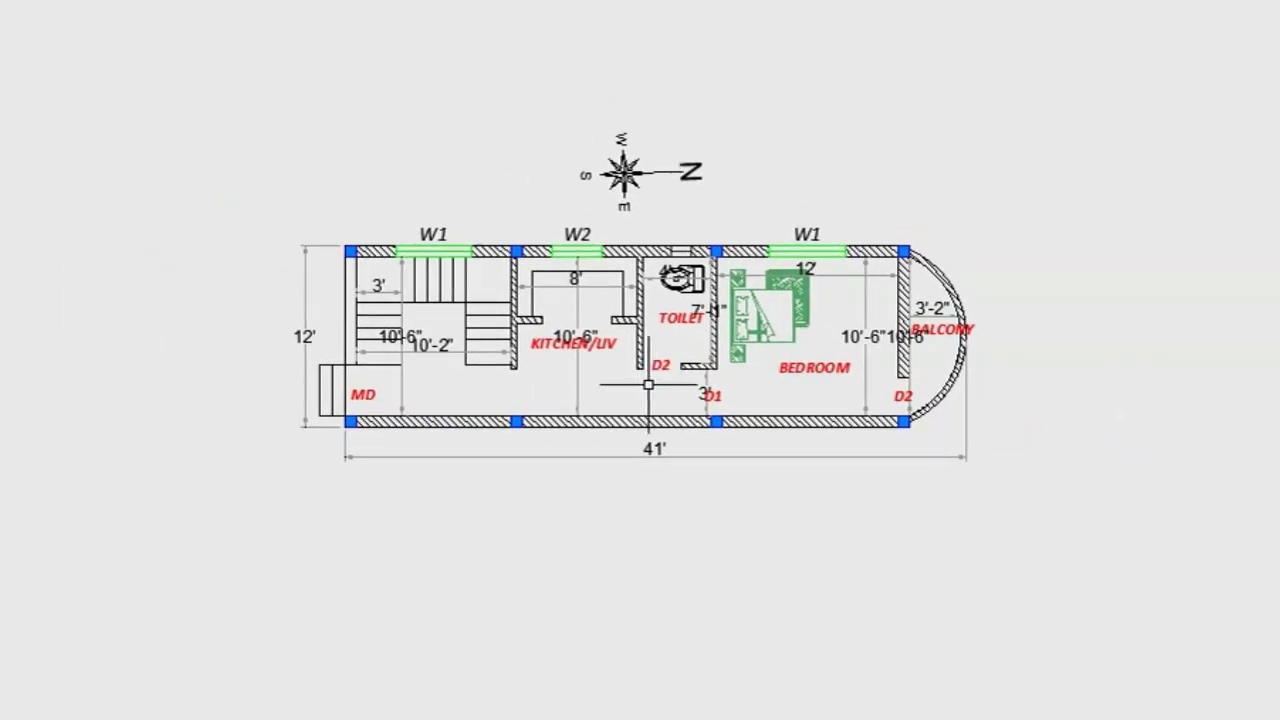
{"action": "scroll", "coordinate": [619, 387], "scroll_direction": "up", "scroll_amount": 2}
{"action": "scroll", "coordinate": [630, 350], "scroll_direction": "down", "scroll_amount": 2}
{"action": "scroll", "coordinate": [630, 350], "scroll_direction": "down", "scroll_amount": 2}
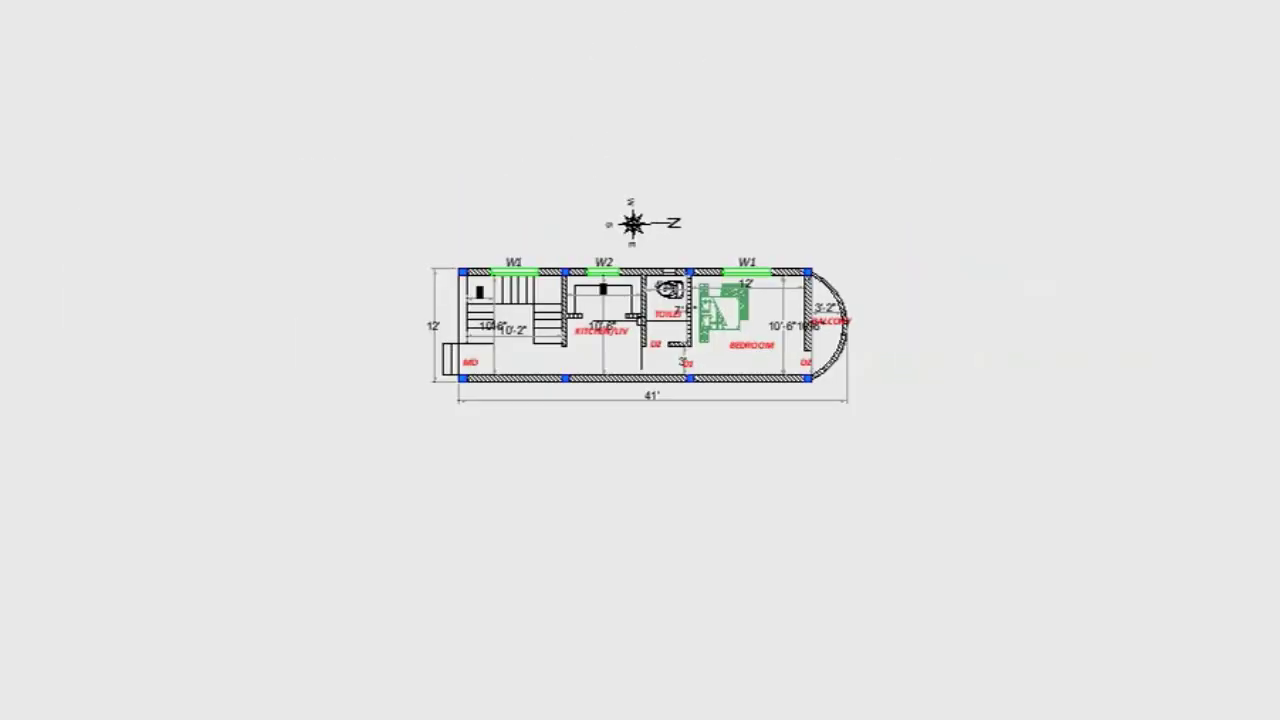
{"action": "scroll", "coordinate": [641, 320], "scroll_direction": "up", "scroll_amount": 4}
{"action": "scroll", "coordinate": [695, 320], "scroll_direction": "down", "scroll_amount": 1}
{"action": "scroll", "coordinate": [700, 380], "scroll_direction": "up", "scroll_amount": 1}
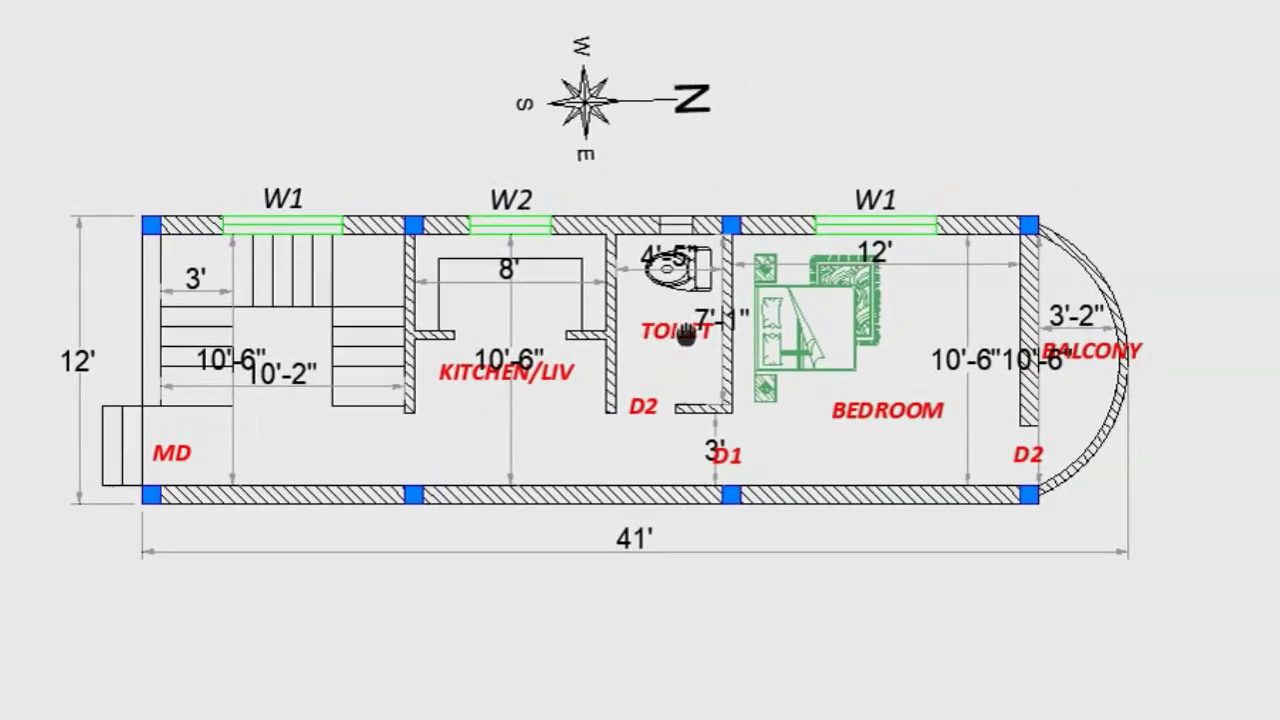
{"action": "scroll", "coordinate": [695, 330], "scroll_direction": "up", "scroll_amount": 1}
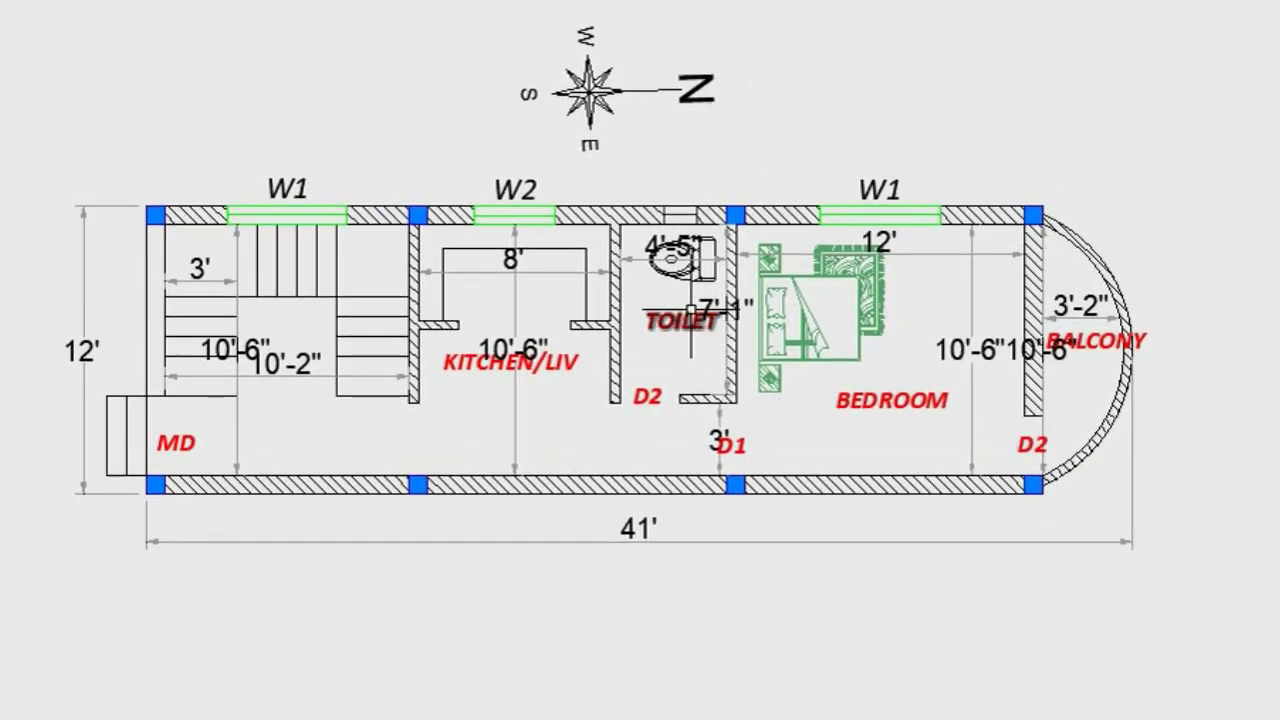